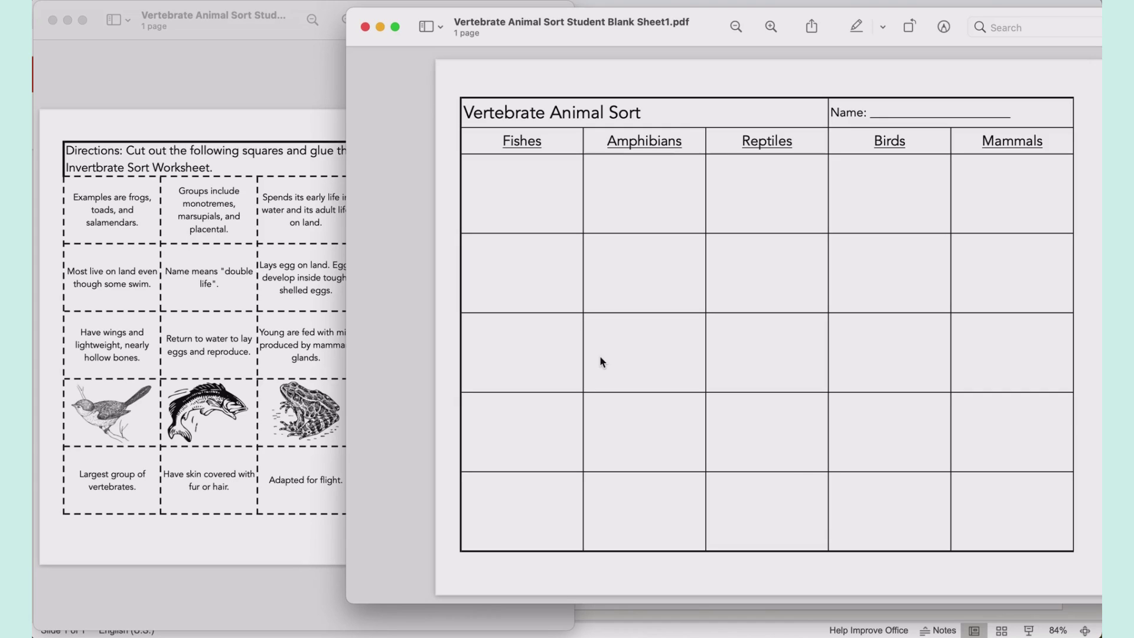
Step: Screenshot the Vertebrate Animal Sort grid from the column headings down, excluding the title row
{"action": "key", "text": "super+shift+5"}
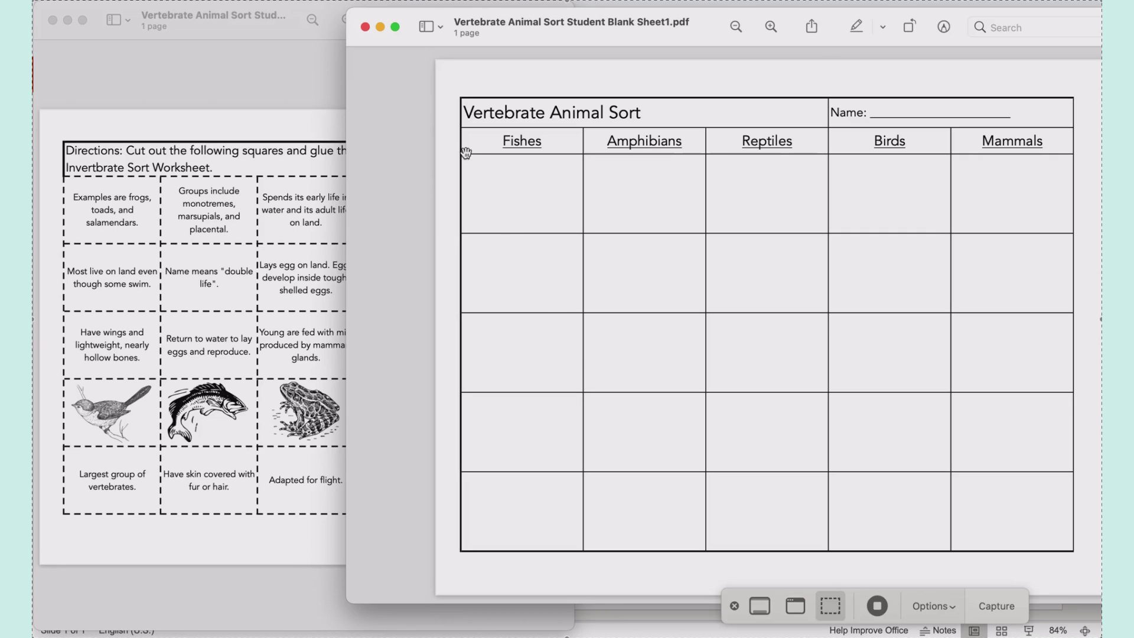
{"action": "left_click_drag", "start_coordinate": [33, 1], "coordinate": [430, 58]}
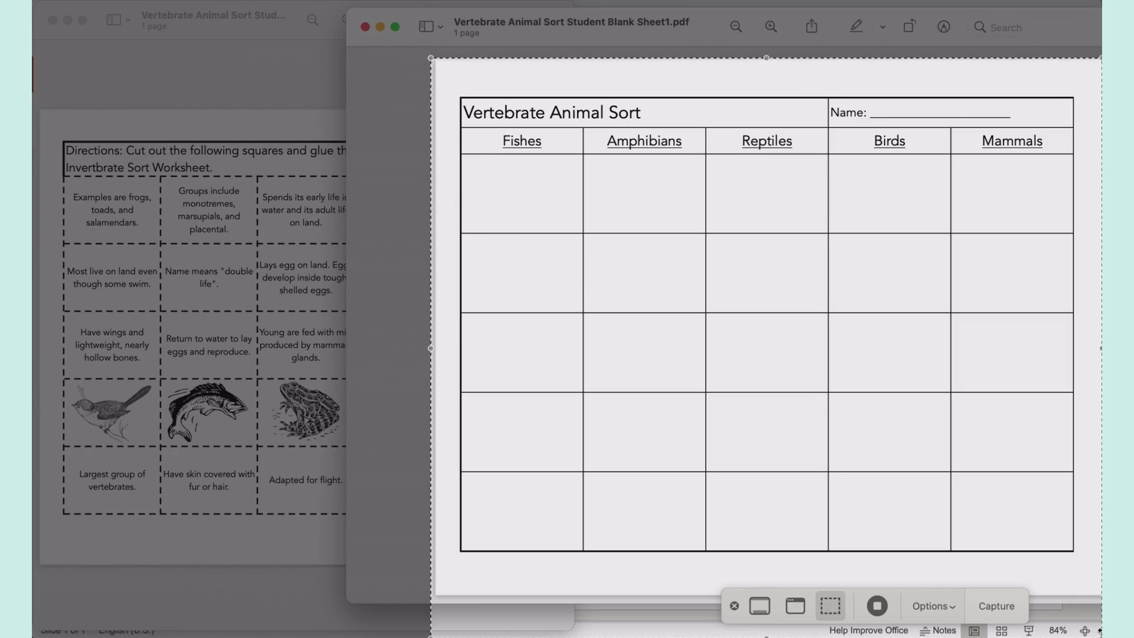
{"action": "left_click_drag", "start_coordinate": [1100, 635], "coordinate": [1076, 554]}
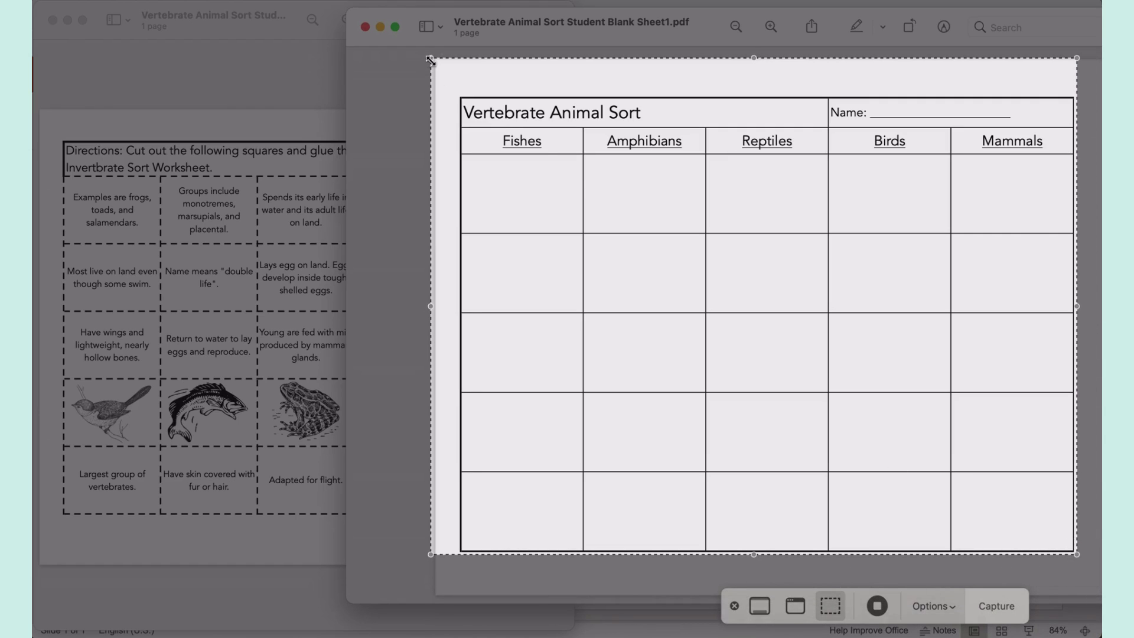
{"action": "left_click_drag", "start_coordinate": [431, 58], "coordinate": [457, 126]}
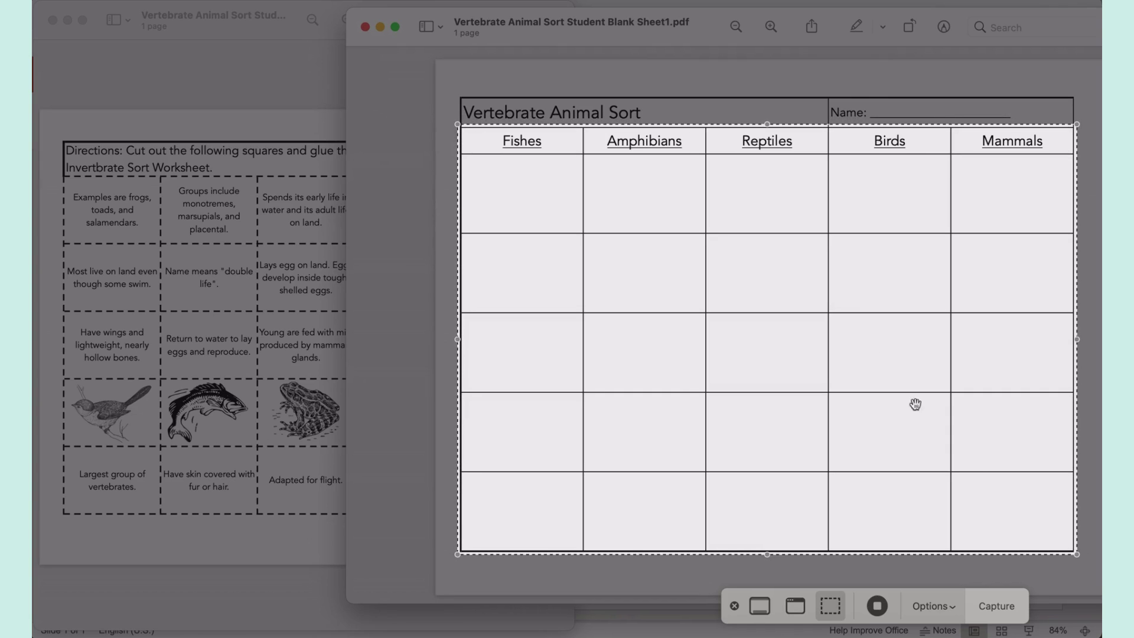
{"action": "left_click", "coordinate": [997, 607]}
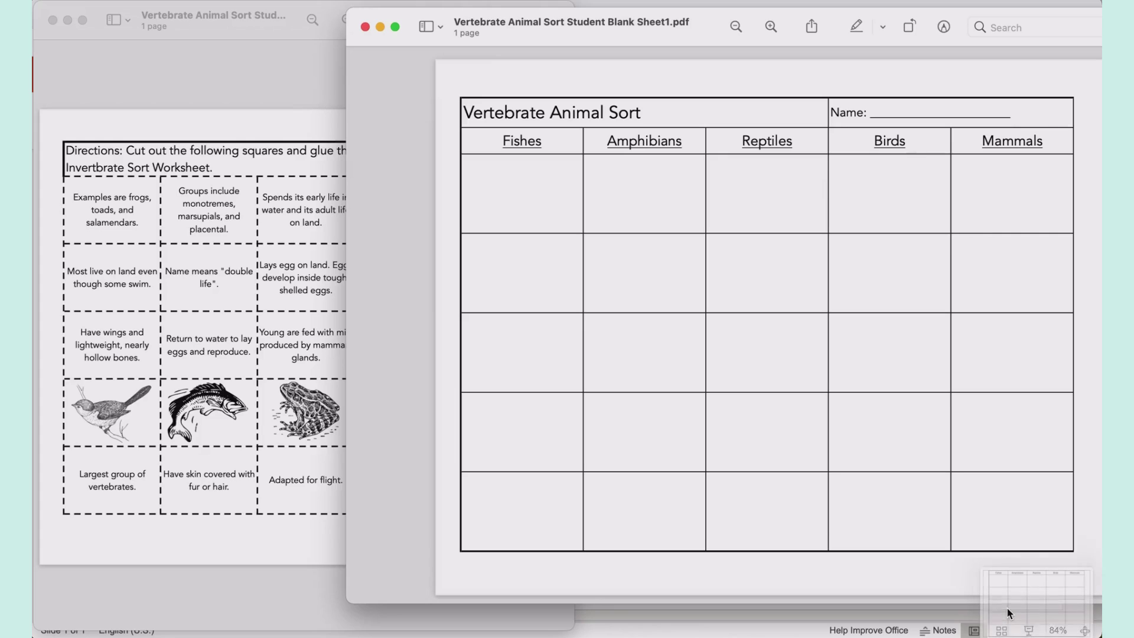
Step: Close the sort sheet window and add a blank slide 2 to the presentation
{"action": "left_click", "coordinate": [365, 29]}
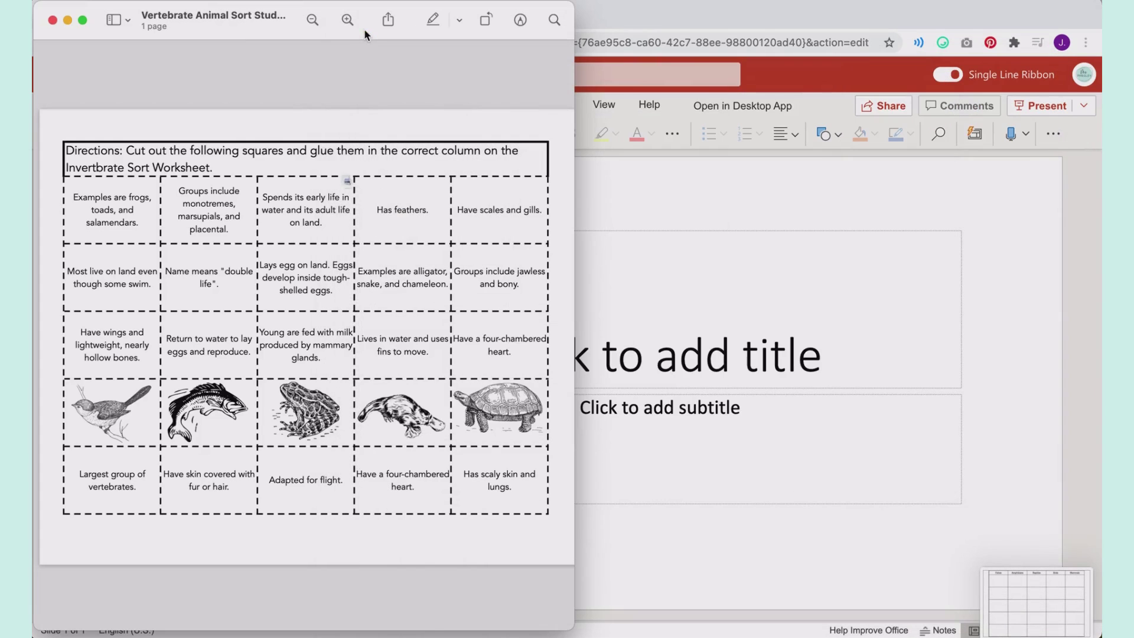
{"action": "left_click", "coordinate": [548, 249]}
{"action": "left_click", "coordinate": [236, 145]}
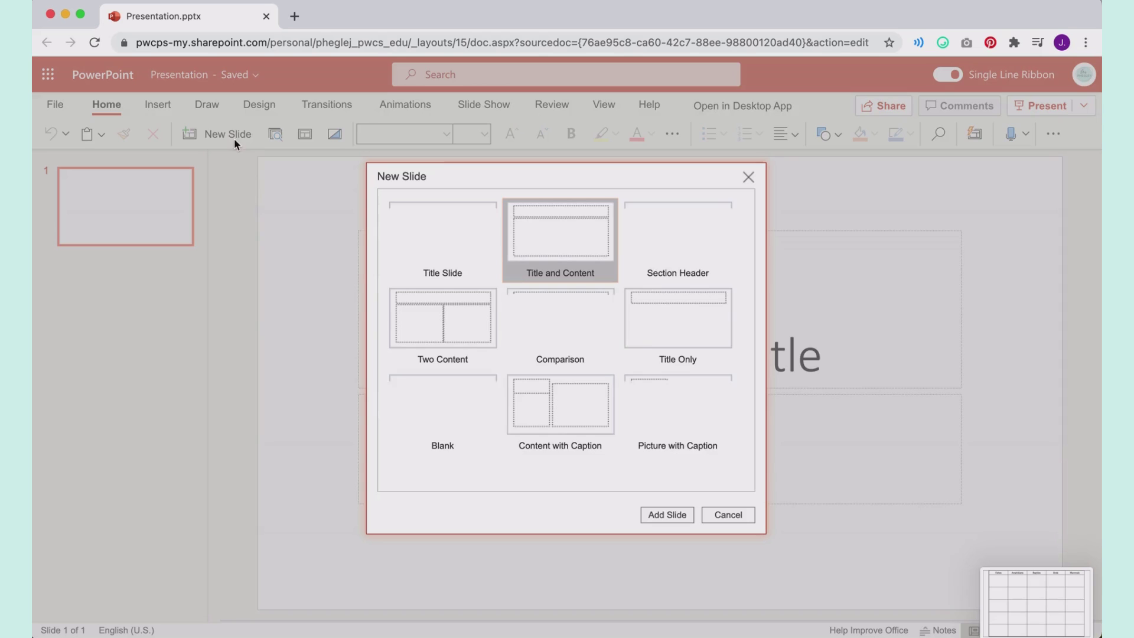
{"action": "left_click", "coordinate": [413, 410]}
{"action": "double_click", "coordinate": [412, 412]}
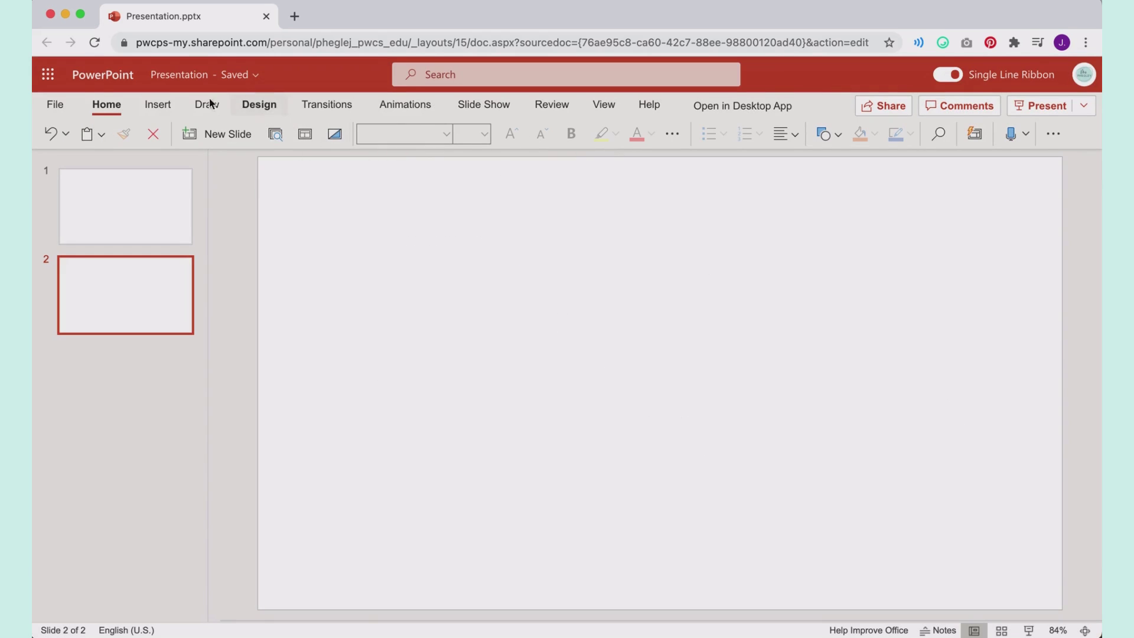
Step: Set slide 2's background to the 2.59.32 PM grid screenshot picture
{"action": "left_click", "coordinate": [158, 104]}
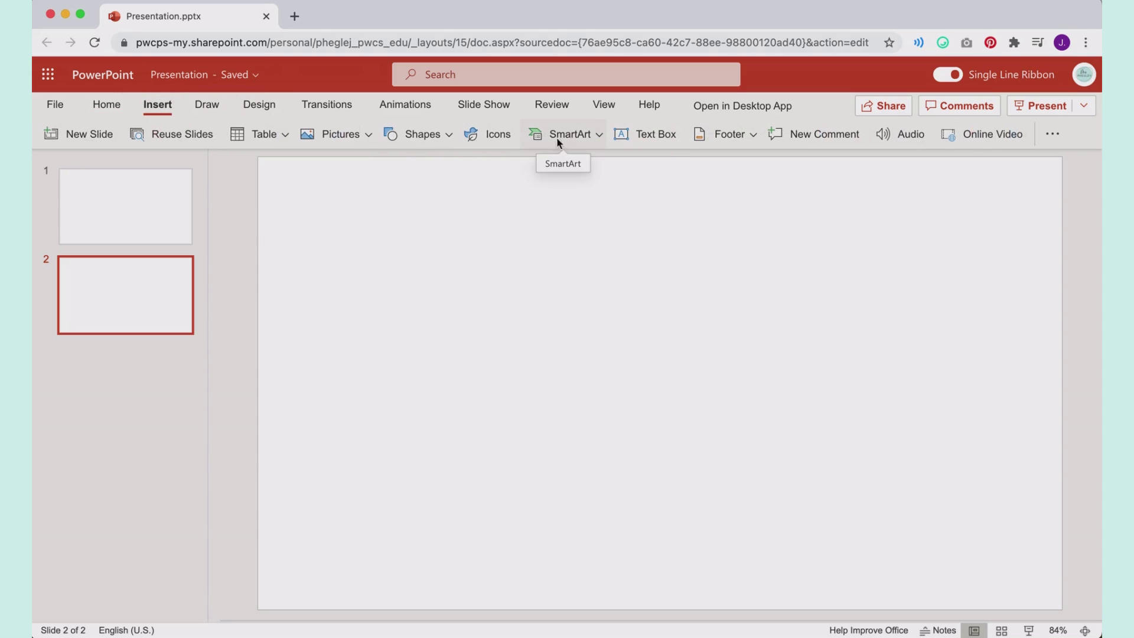
{"action": "left_click", "coordinate": [245, 105]}
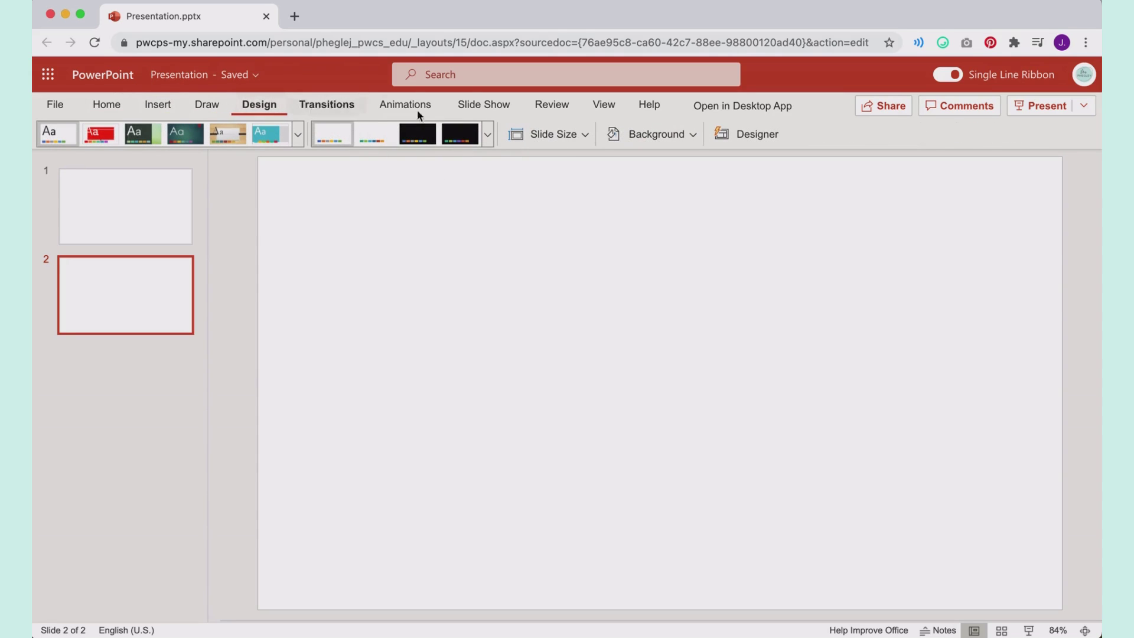
{"action": "left_click", "coordinate": [647, 133]}
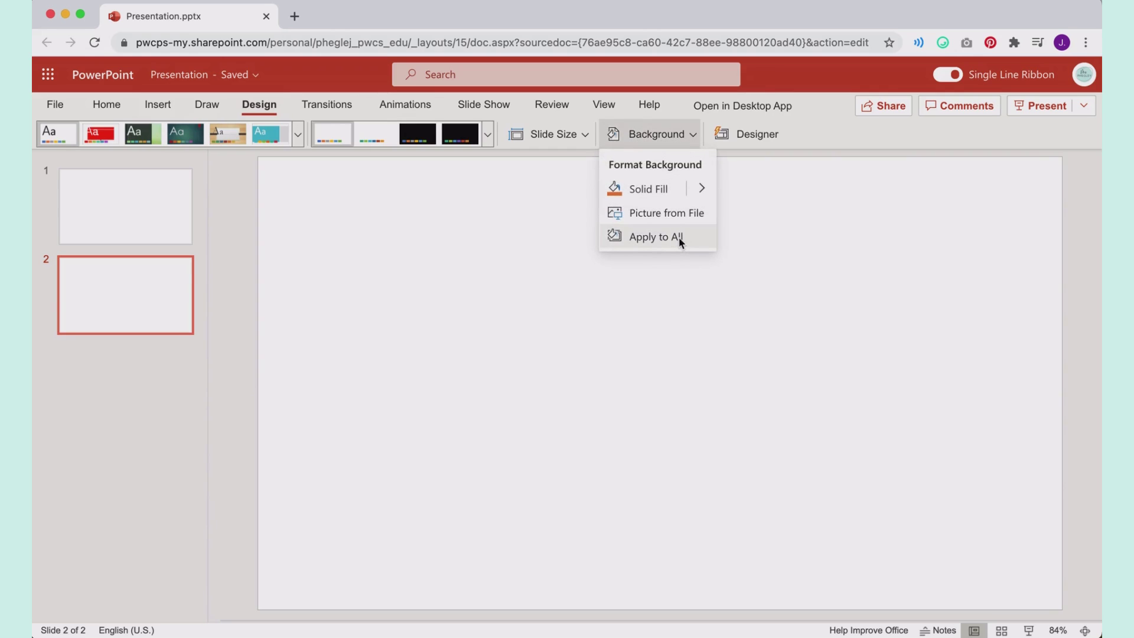
{"action": "left_click", "coordinate": [669, 219]}
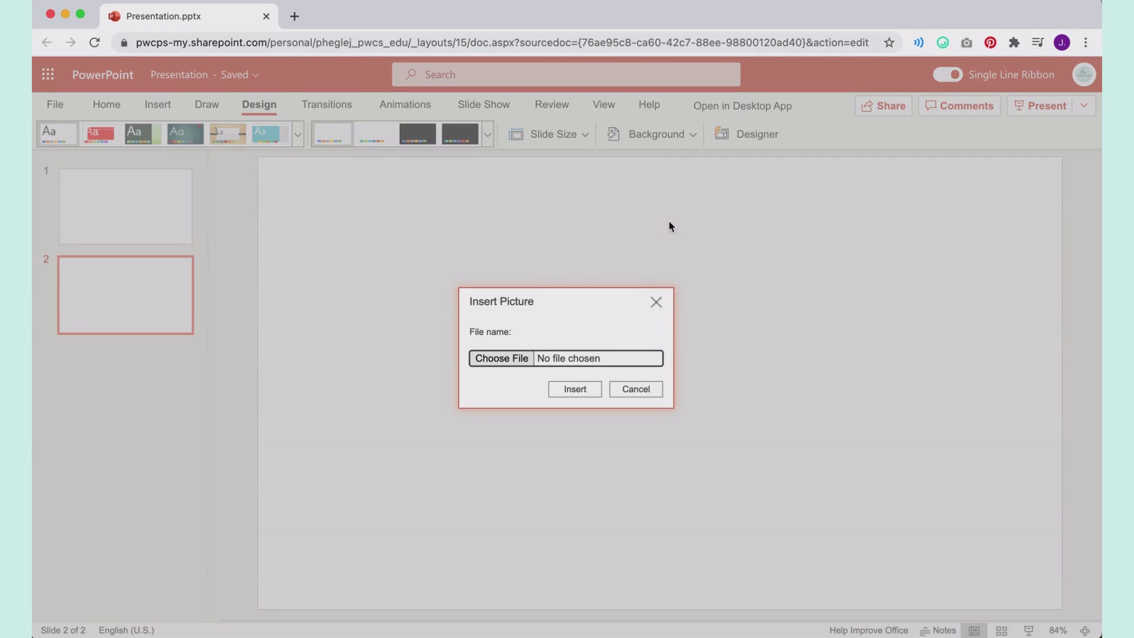
{"action": "left_click", "coordinate": [518, 359]}
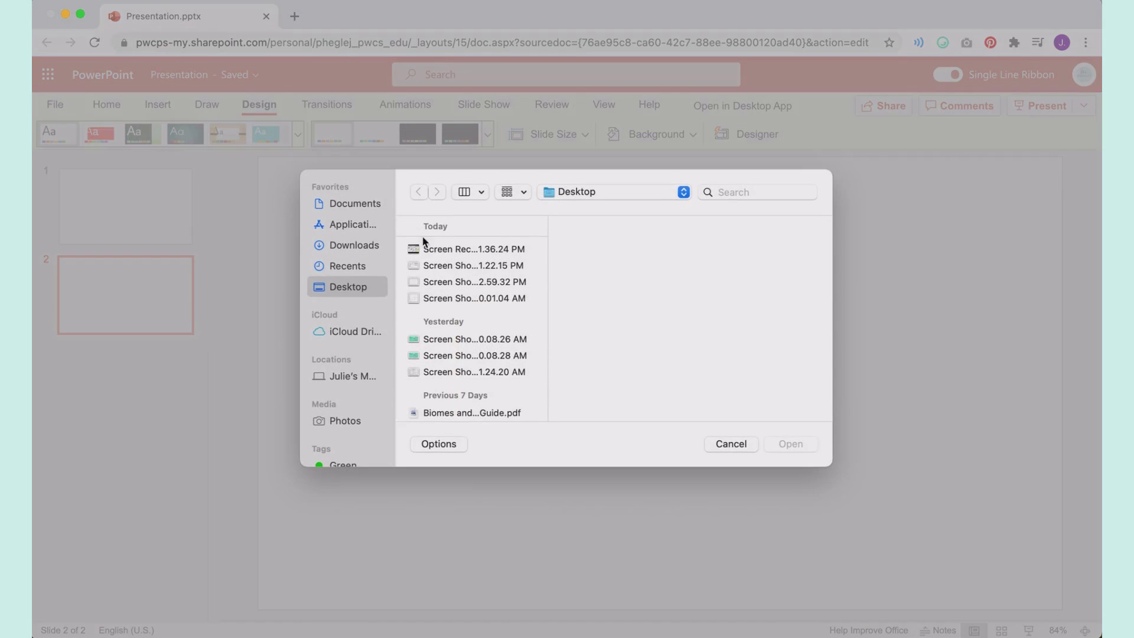
{"action": "left_click", "coordinate": [452, 266]}
{"action": "key", "text": "Down"}
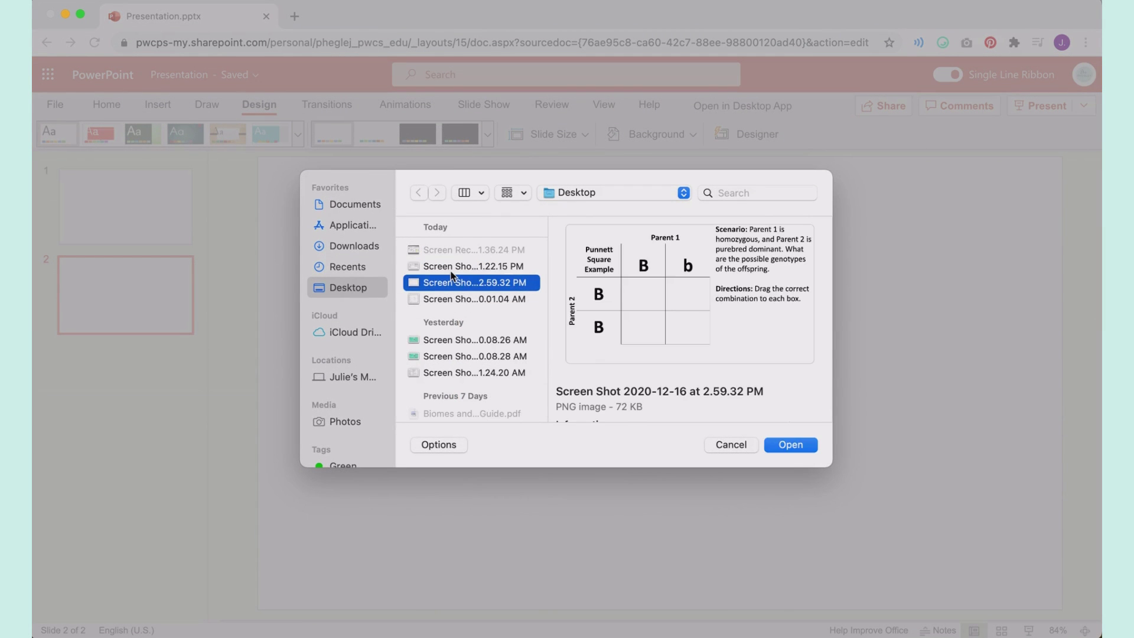
{"action": "key", "text": "Return"}
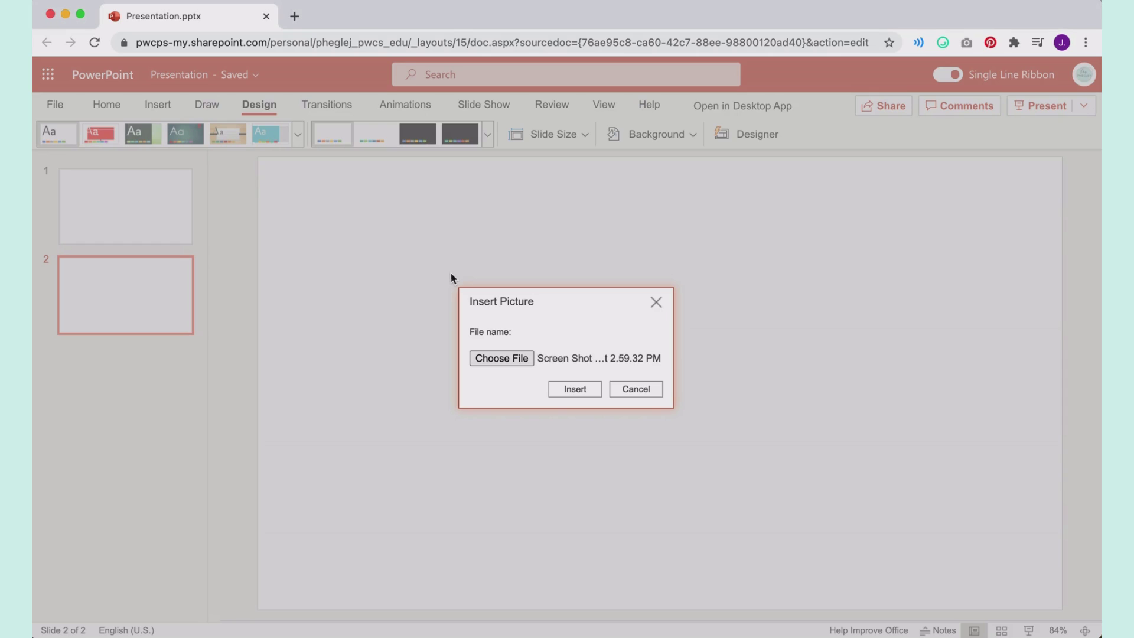
{"action": "left_click", "coordinate": [580, 390]}
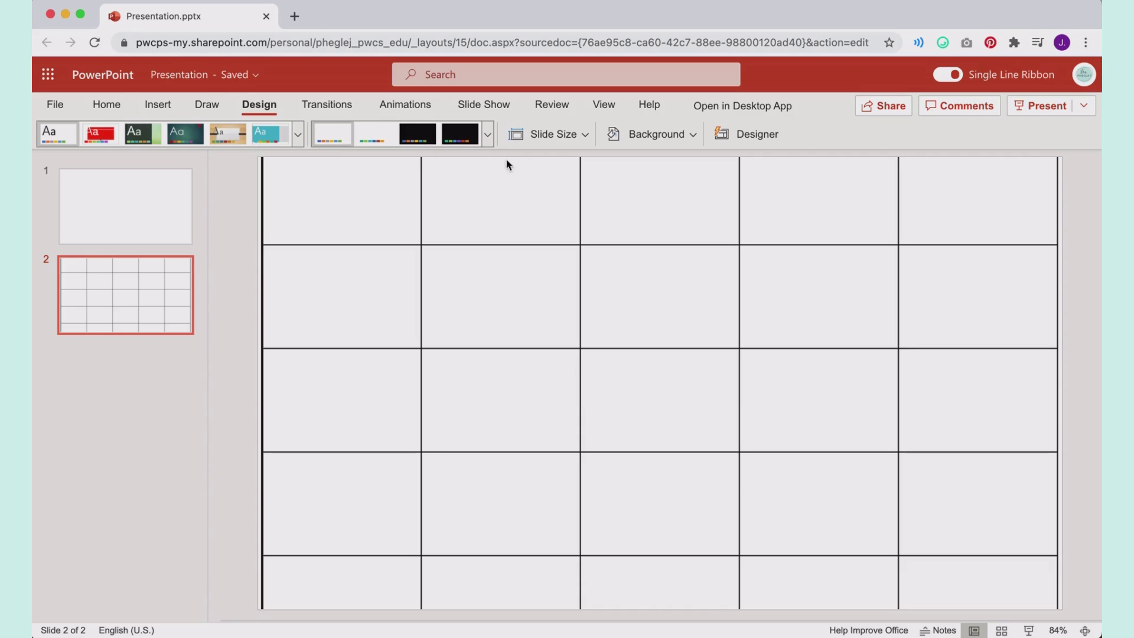
Step: Open the custom slide size settings, then cancel without changing them
{"action": "left_click", "coordinate": [530, 129]}
{"action": "left_click", "coordinate": [598, 244]}
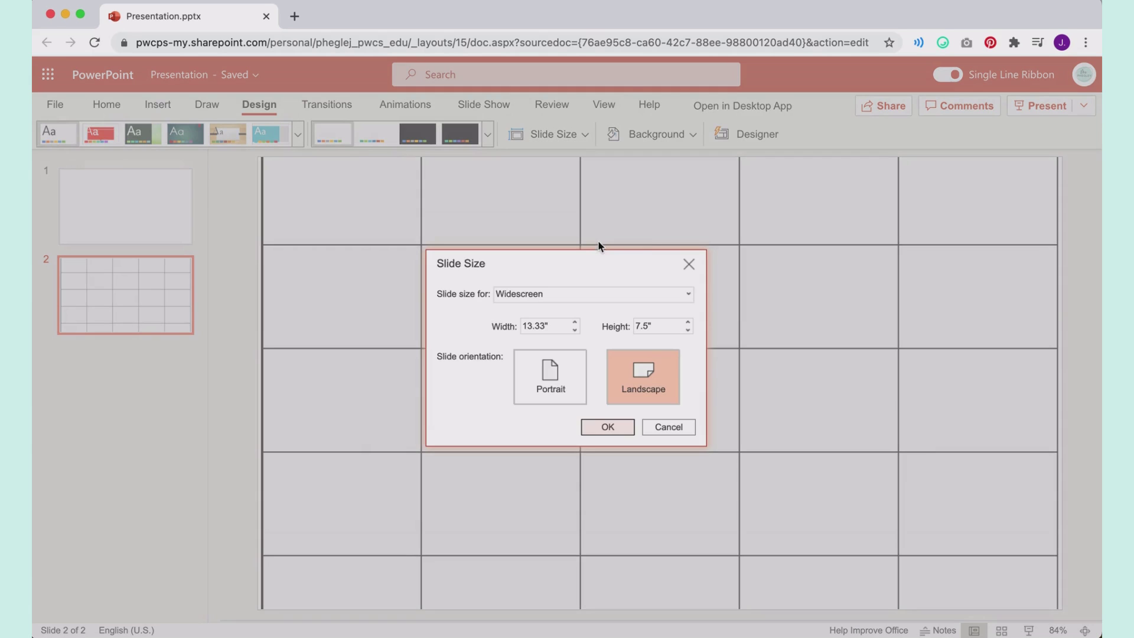
{"action": "double_click", "coordinate": [556, 328]}
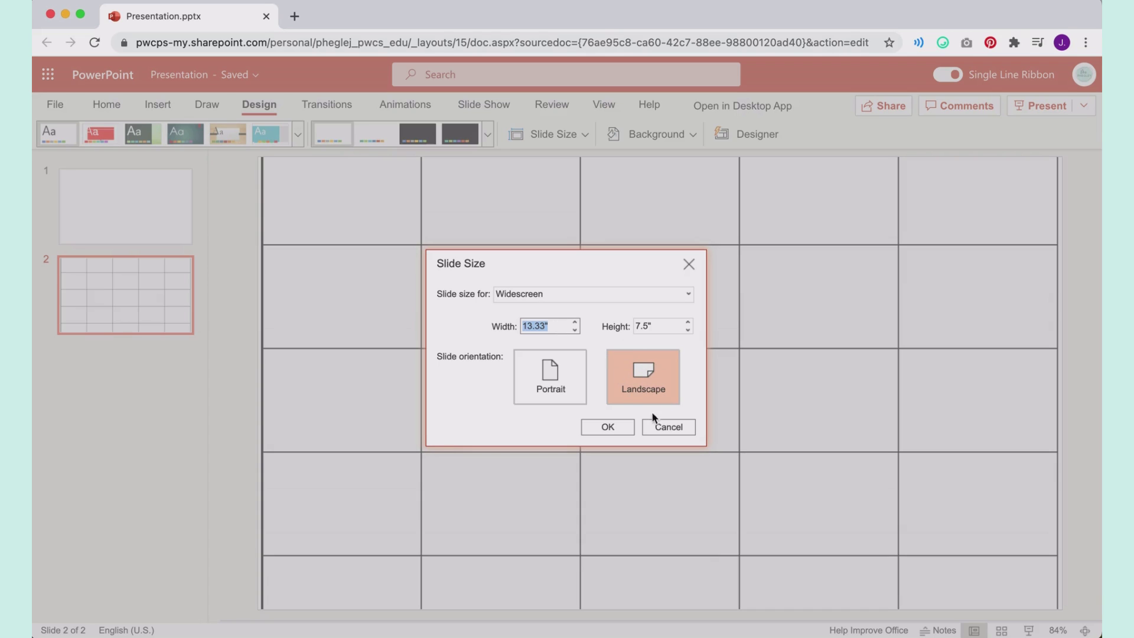
{"action": "left_click", "coordinate": [666, 424]}
Step: Insert the 2.59.32 PM grid screenshot on slide 1 and move it to the top-left
{"action": "left_click", "coordinate": [160, 228]}
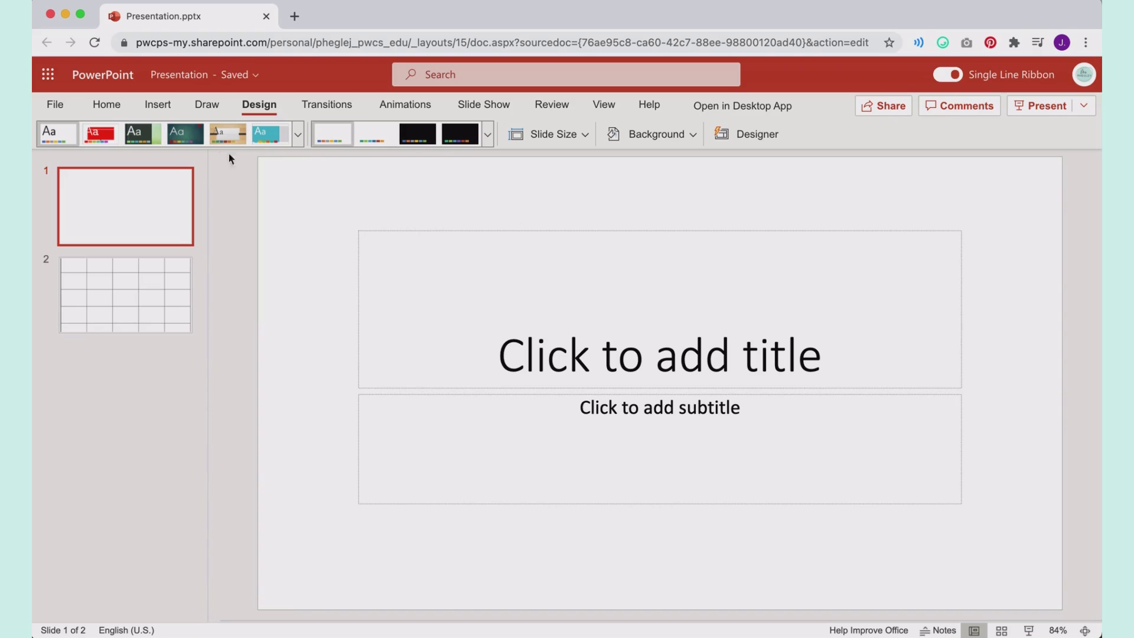
{"action": "left_click", "coordinate": [159, 105]}
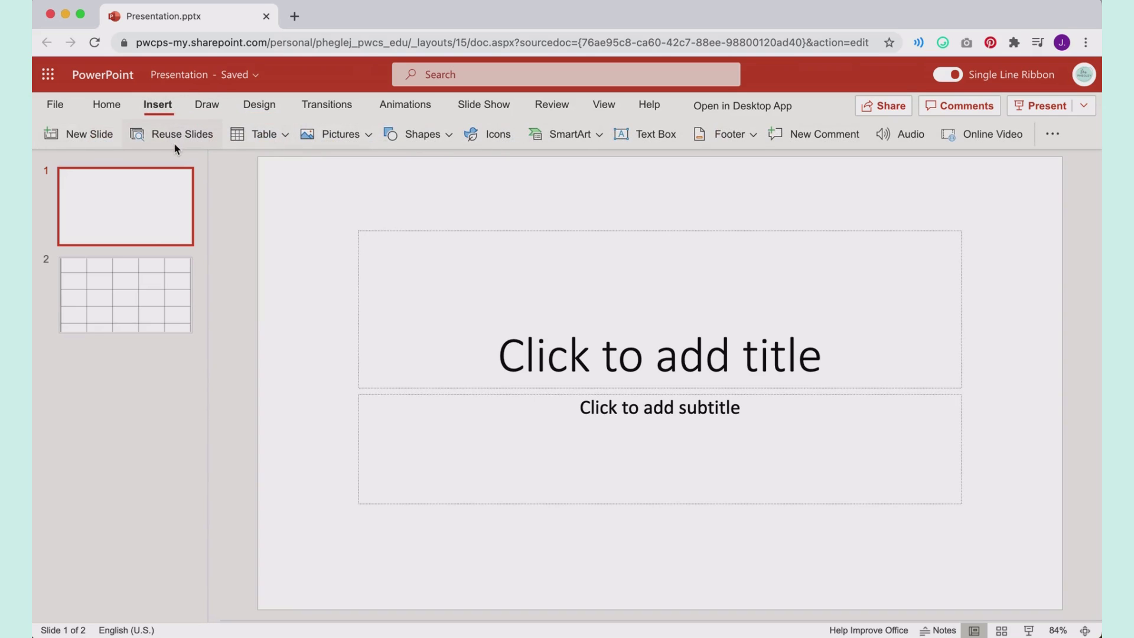
{"action": "left_click", "coordinate": [347, 133]}
{"action": "left_click", "coordinate": [362, 188]}
{"action": "left_click", "coordinate": [511, 360]}
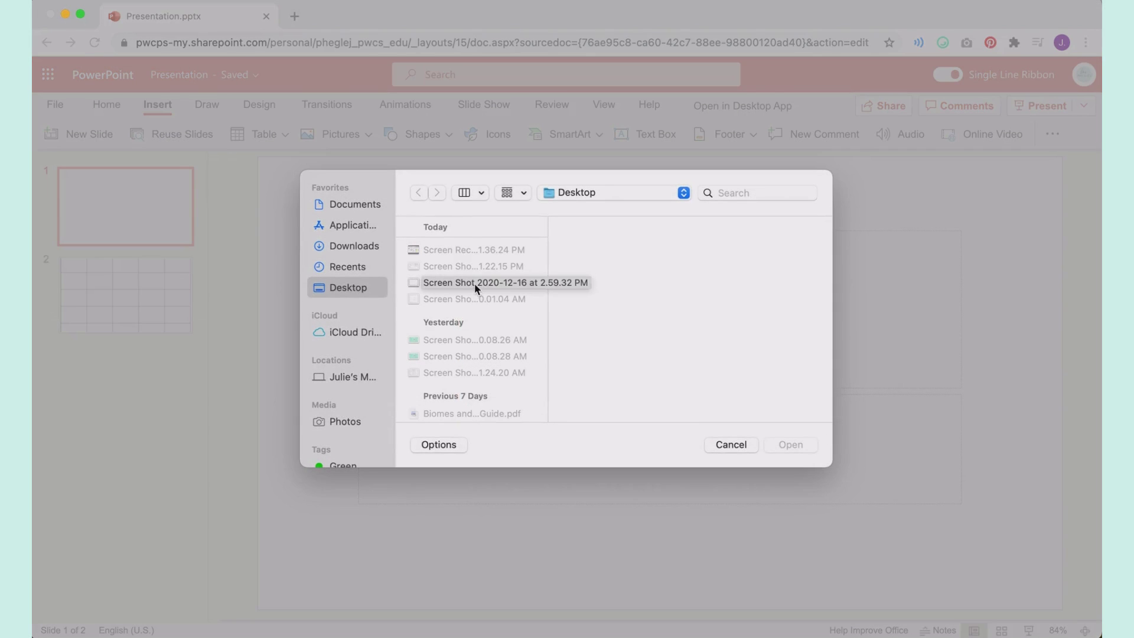
{"action": "left_click", "coordinate": [474, 283]}
{"action": "double_click", "coordinate": [474, 283]}
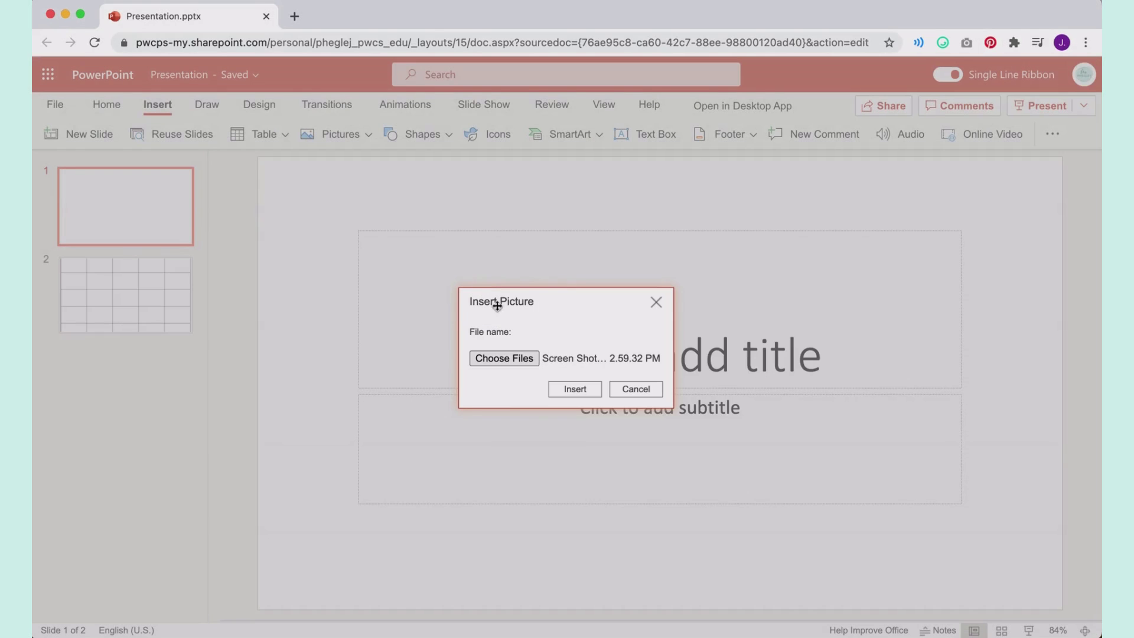
{"action": "left_click", "coordinate": [574, 387]}
{"action": "left_click_drag", "start_coordinate": [681, 377], "coordinate": [373, 220]}
Step: Delete slide 1's title and subtitle placeholders
{"action": "left_click", "coordinate": [445, 279]}
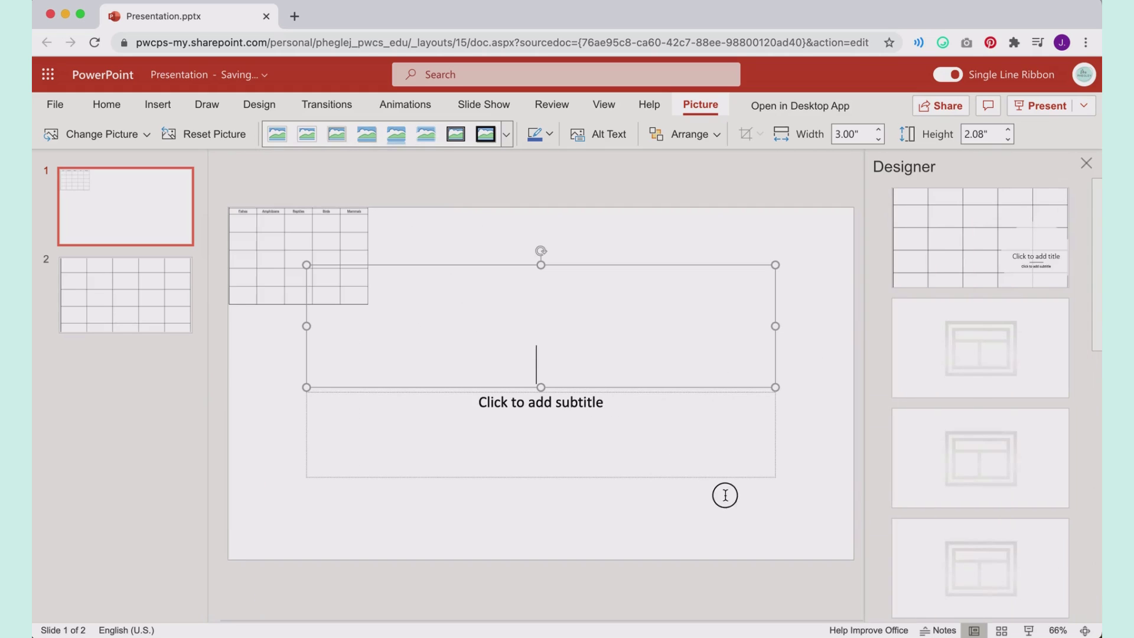
{"action": "left_click", "coordinate": [693, 388]}
{"action": "key", "text": "Delete"}
{"action": "left_click", "coordinate": [694, 391]}
{"action": "key", "text": "Delete"}
Step: Enlarge the grid picture across most of the slide and close the Designer pane
{"action": "left_click", "coordinate": [347, 281]}
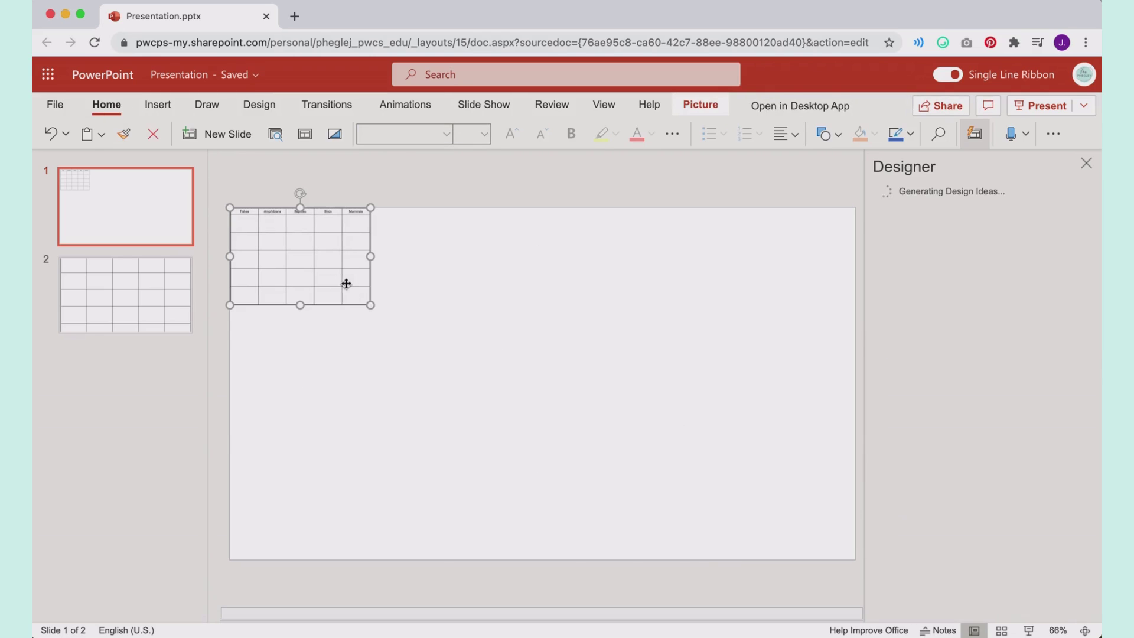
{"action": "left_click_drag", "start_coordinate": [373, 306], "coordinate": [730, 563]}
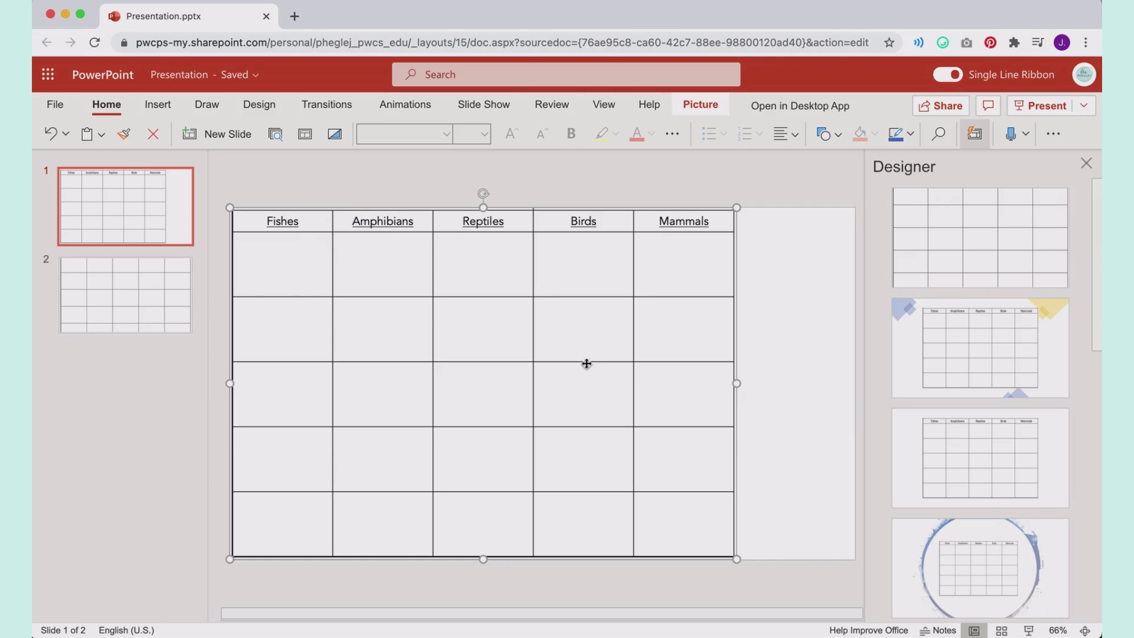
{"action": "left_click", "coordinate": [787, 257]}
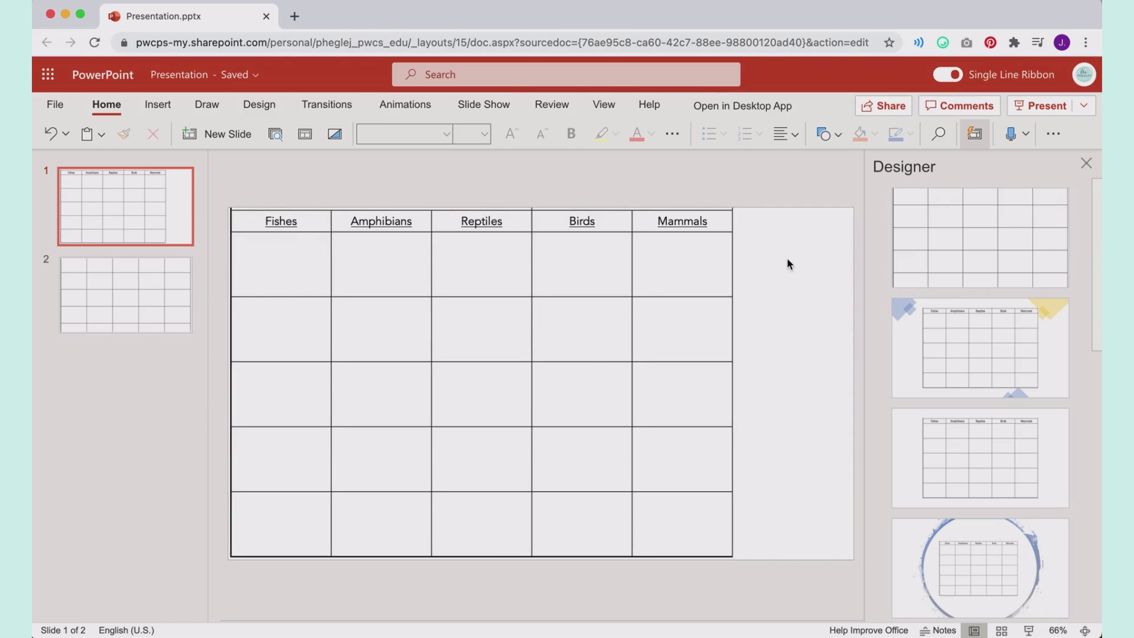
{"action": "left_click", "coordinate": [1085, 164]}
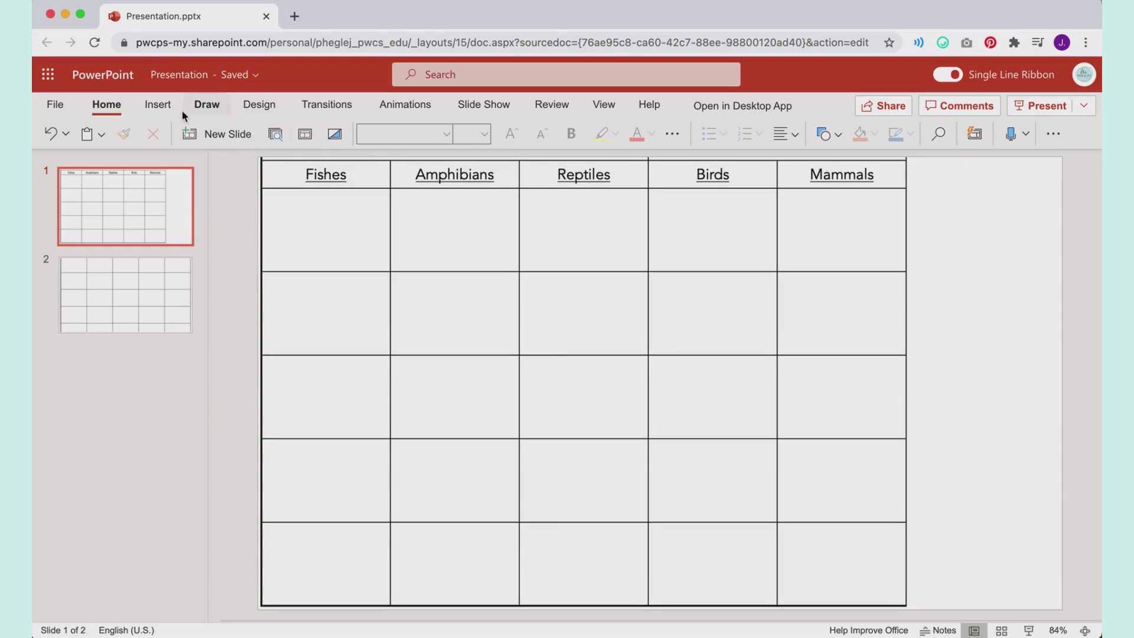
Step: Set a custom slide height of 10 inches and choose Ensure fit
{"action": "left_click", "coordinate": [259, 105]}
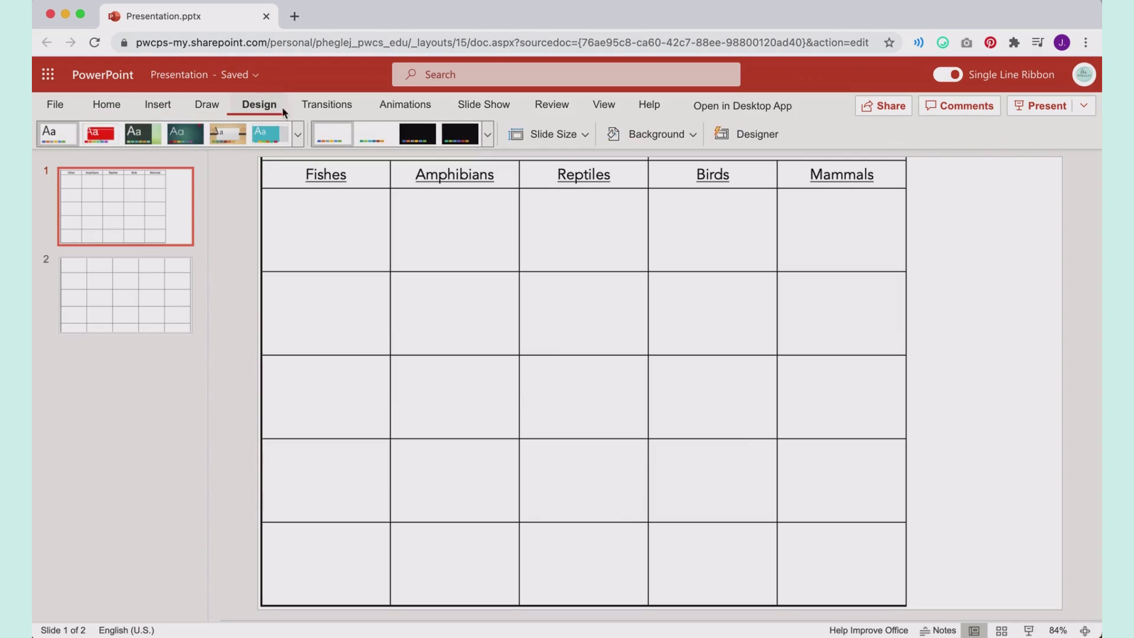
{"action": "left_click", "coordinate": [532, 135]}
{"action": "left_click", "coordinate": [575, 241]}
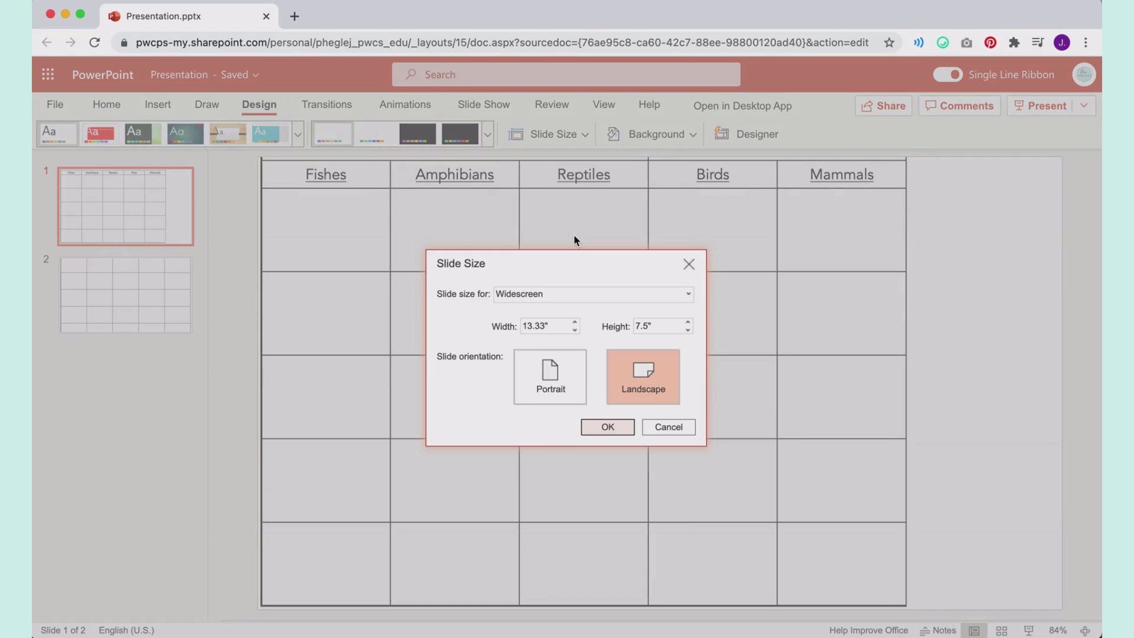
{"action": "left_click", "coordinate": [562, 325]}
{"action": "left_click", "coordinate": [653, 324]}
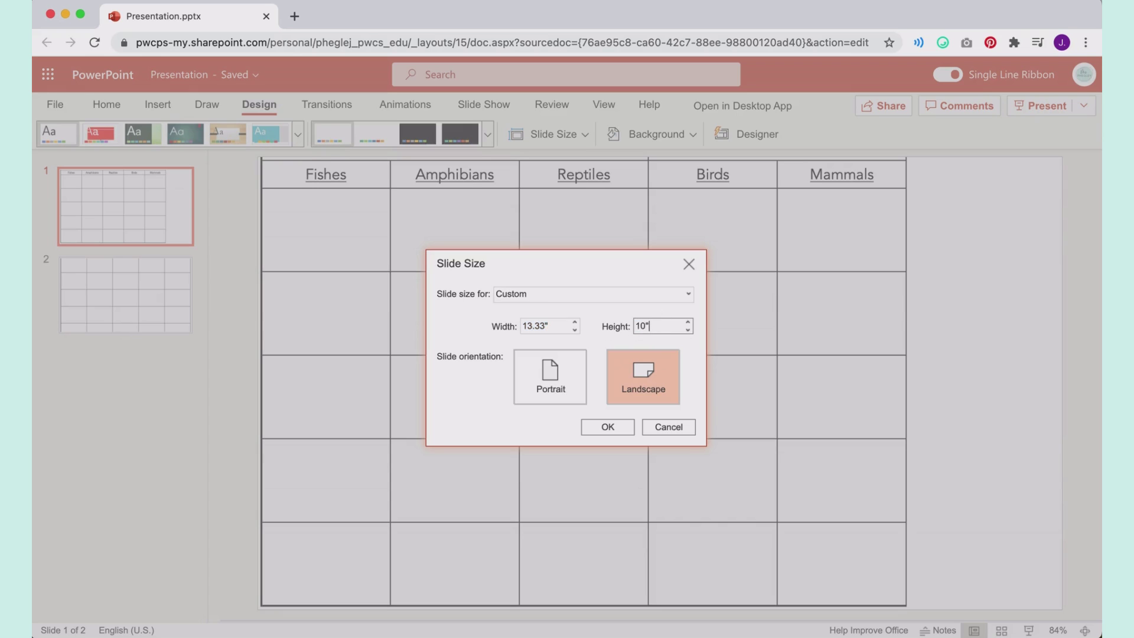
{"action": "left_click", "coordinate": [616, 432]}
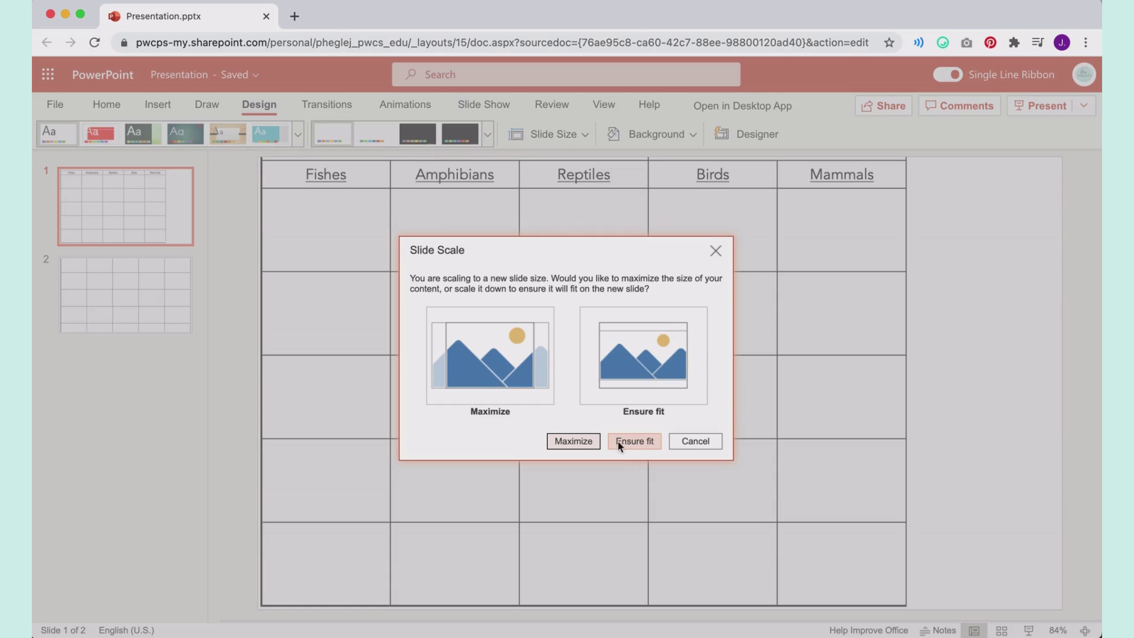
{"action": "left_click", "coordinate": [619, 443]}
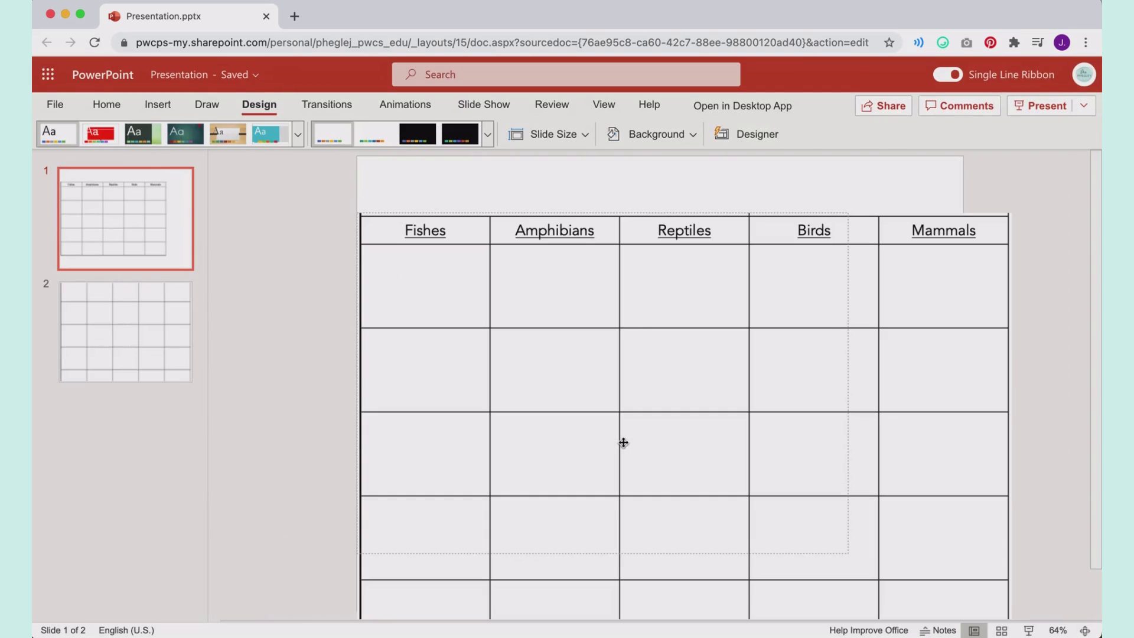
Step: Move the table picture to the top and enlarge it to span slide 1
{"action": "left_click_drag", "start_coordinate": [693, 418], "coordinate": [693, 342]}
{"action": "left_click_drag", "start_coordinate": [848, 492], "coordinate": [962, 561]}
{"action": "left_click_drag", "start_coordinate": [777, 347], "coordinate": [779, 388]}
Step: Add a text box above the table reading 'Invertebrate Sort', correcting the misspelling
{"action": "left_click", "coordinate": [107, 105]}
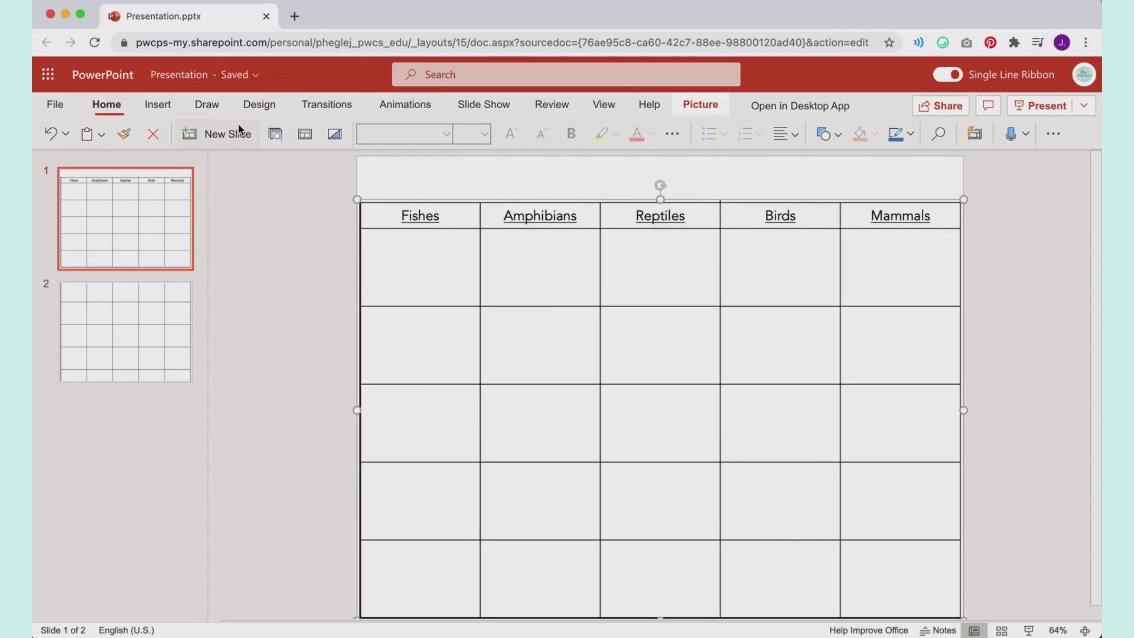
{"action": "left_click", "coordinate": [157, 105]}
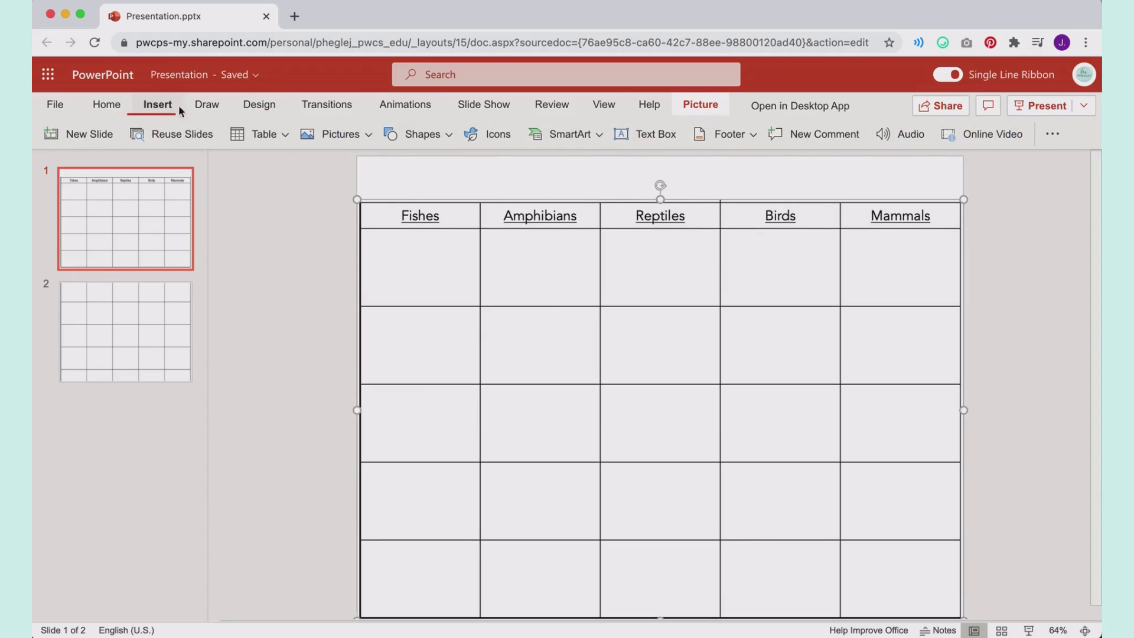
{"action": "left_click", "coordinate": [647, 134]}
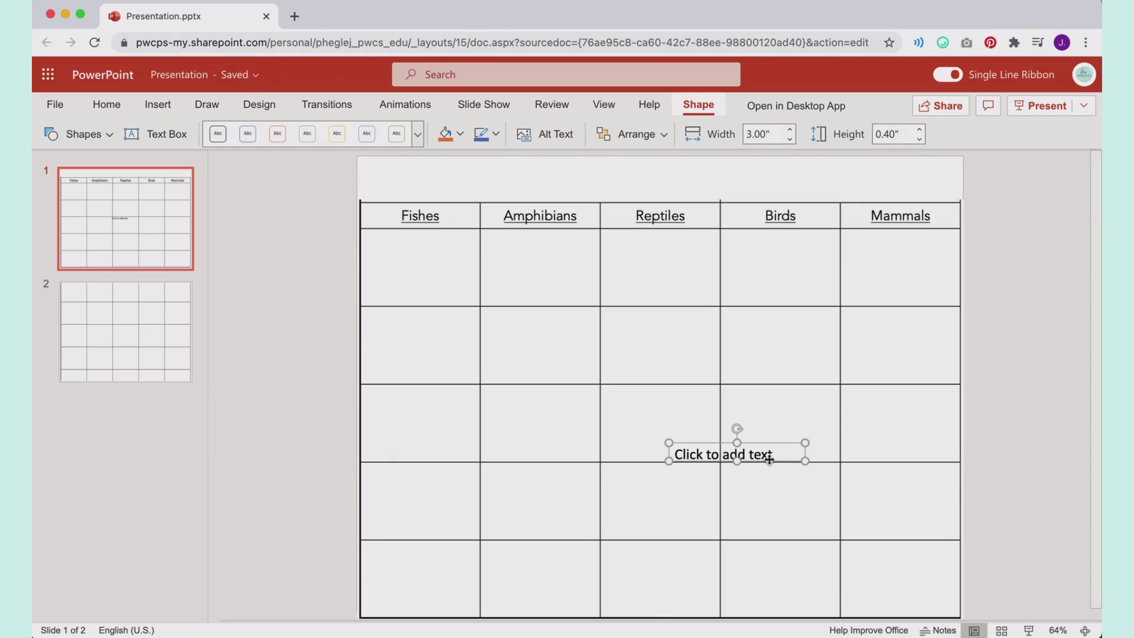
{"action": "left_click_drag", "start_coordinate": [777, 463], "coordinate": [611, 190]}
{"action": "triple_click", "coordinate": [538, 177]}
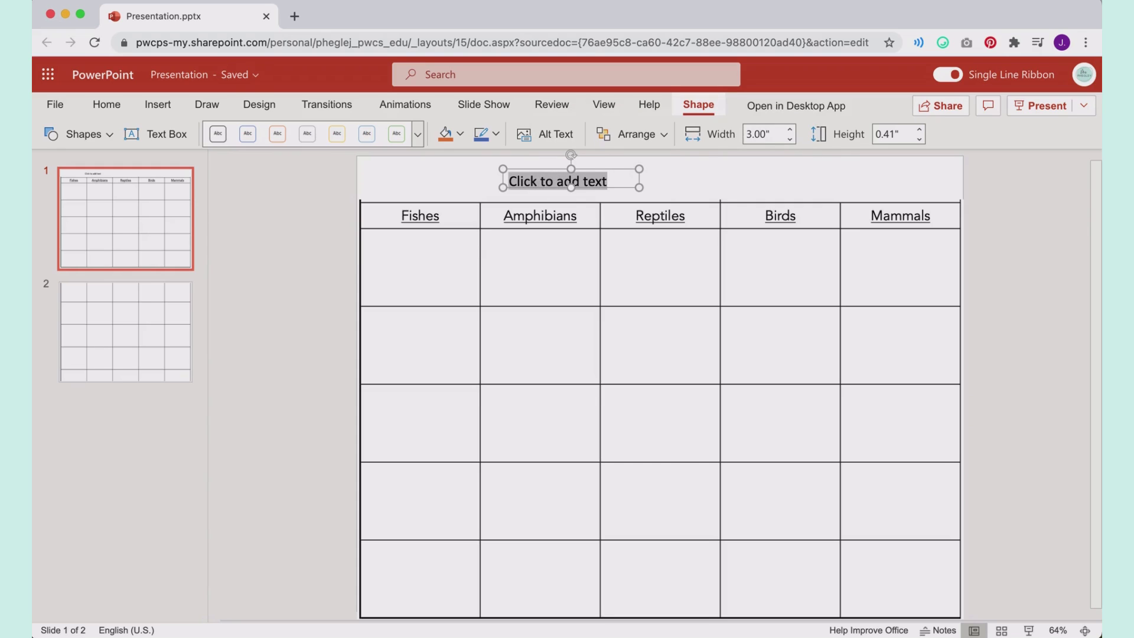
{"action": "type", "text": "Inverter"}
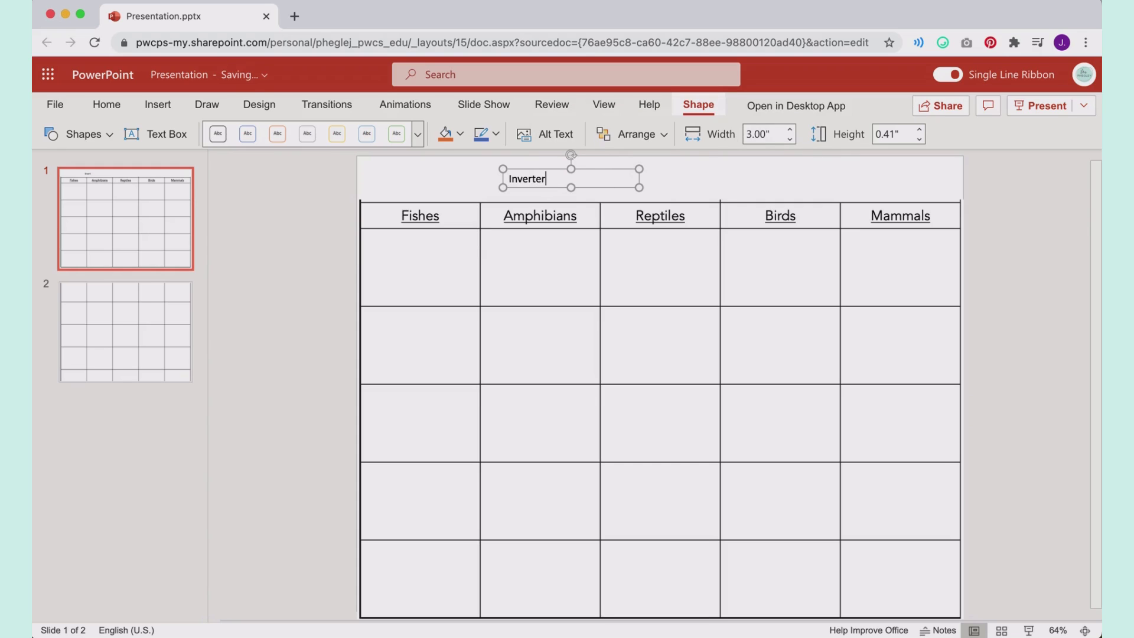
{"action": "type", "text": "brate Sort"}
{"action": "right_click", "coordinate": [531, 182]}
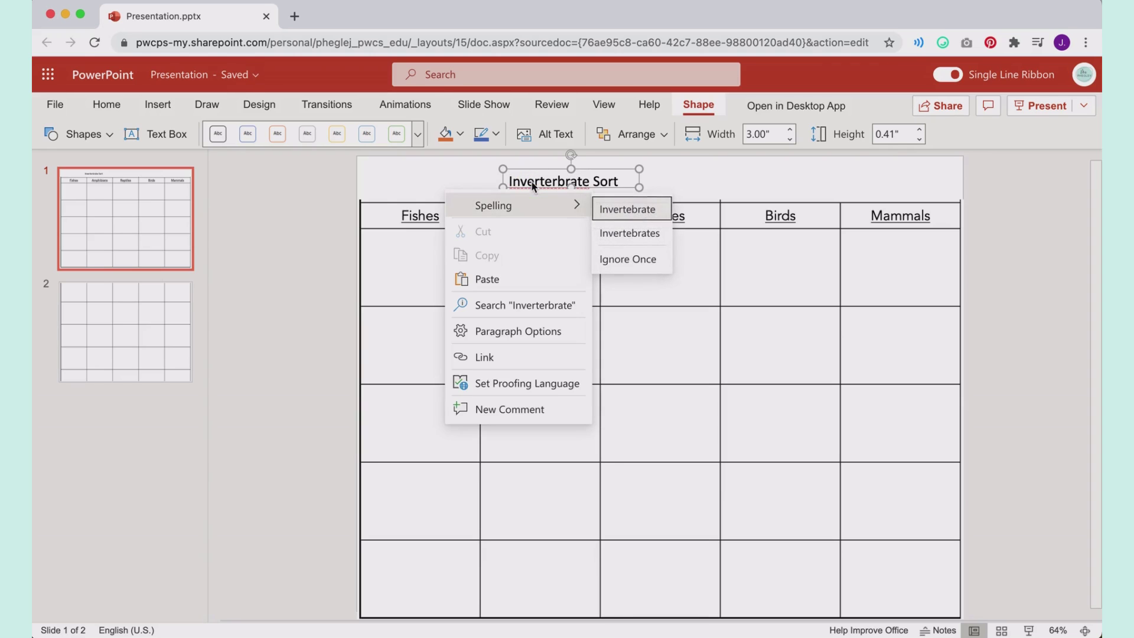
{"action": "left_click", "coordinate": [622, 211]}
Step: Widen the title box to 9.60 inches, raise the text to 28 pt, and centre it
{"action": "left_click_drag", "start_coordinate": [641, 190], "coordinate": [939, 191]}
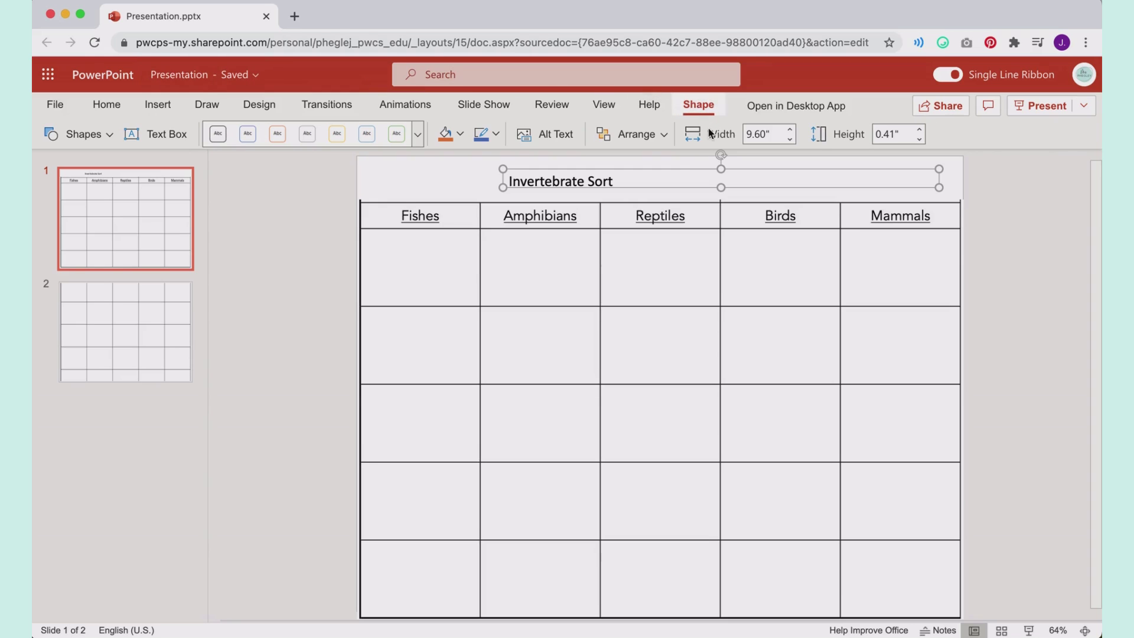
{"action": "left_click", "coordinate": [647, 135]}
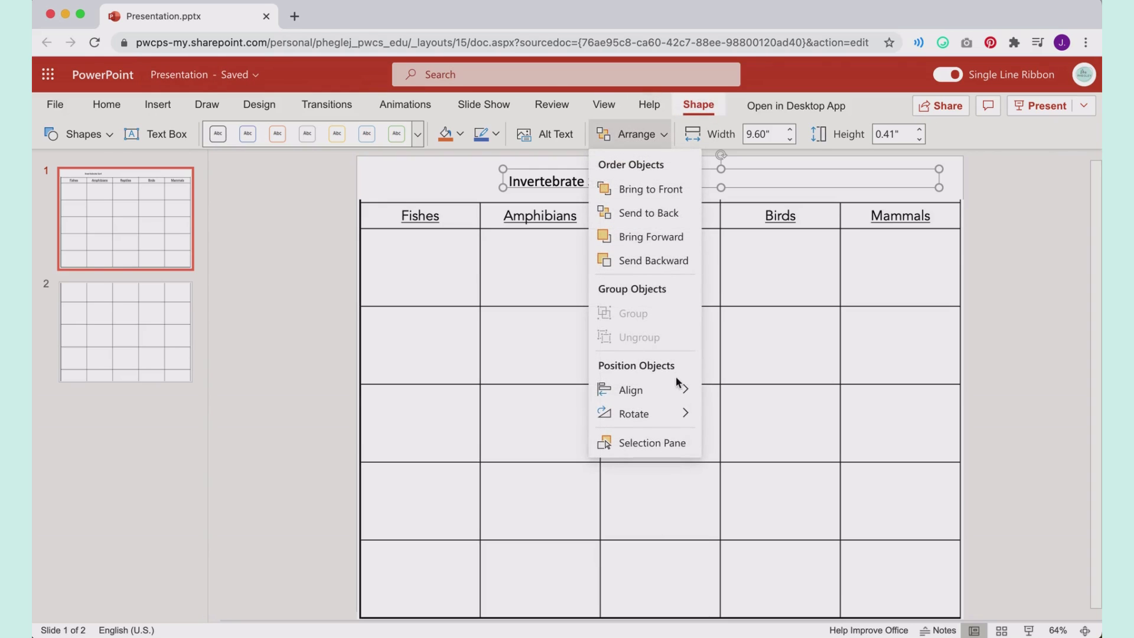
{"action": "left_click", "coordinate": [107, 105]}
{"action": "left_click", "coordinate": [512, 131]}
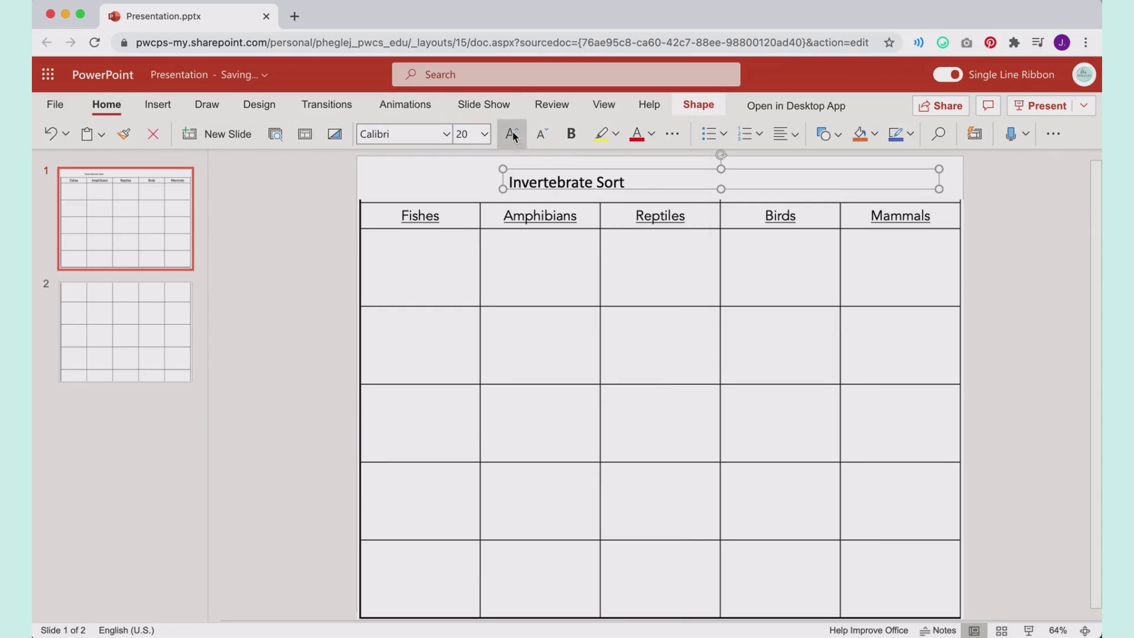
{"action": "left_click", "coordinate": [512, 133]}
{"action": "left_click", "coordinate": [512, 133]}
{"action": "left_click", "coordinate": [792, 133]}
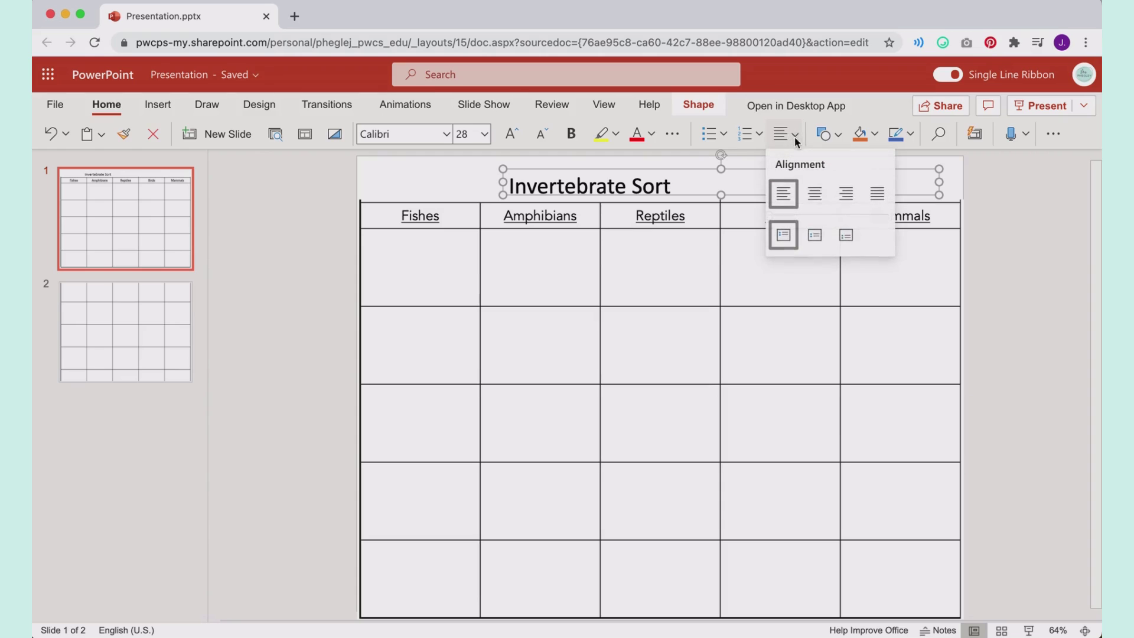
{"action": "left_click", "coordinate": [823, 195]}
Step: Readjust the title box so it's centred and increase the title to 40 pt
{"action": "left_click_drag", "start_coordinate": [503, 195], "coordinate": [355, 198]}
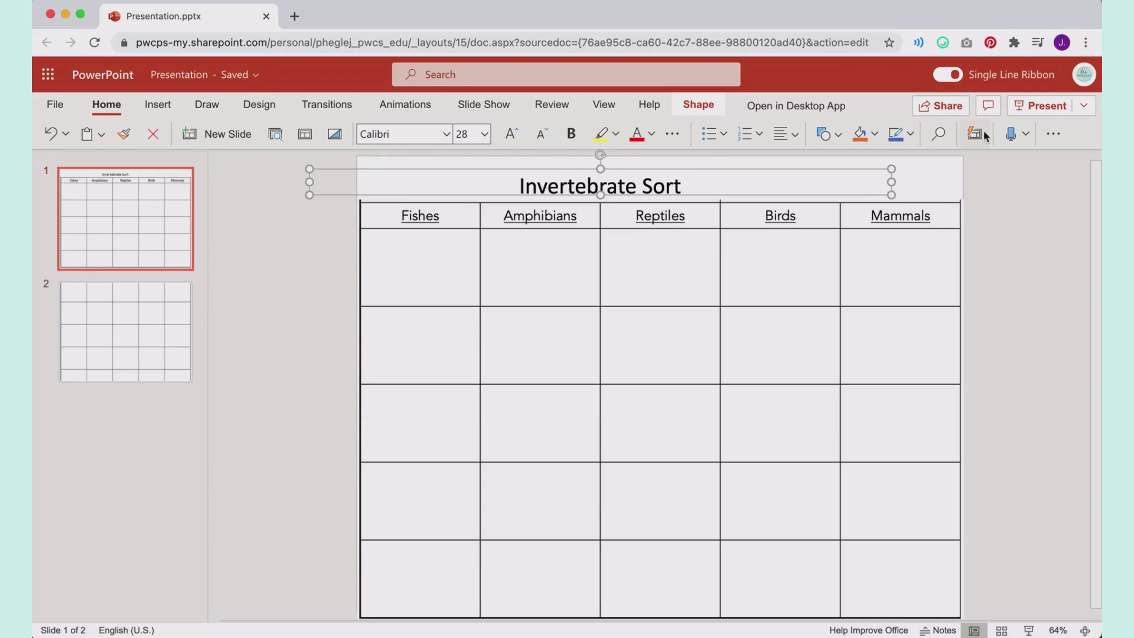
{"action": "left_click_drag", "start_coordinate": [895, 168], "coordinate": [966, 155]}
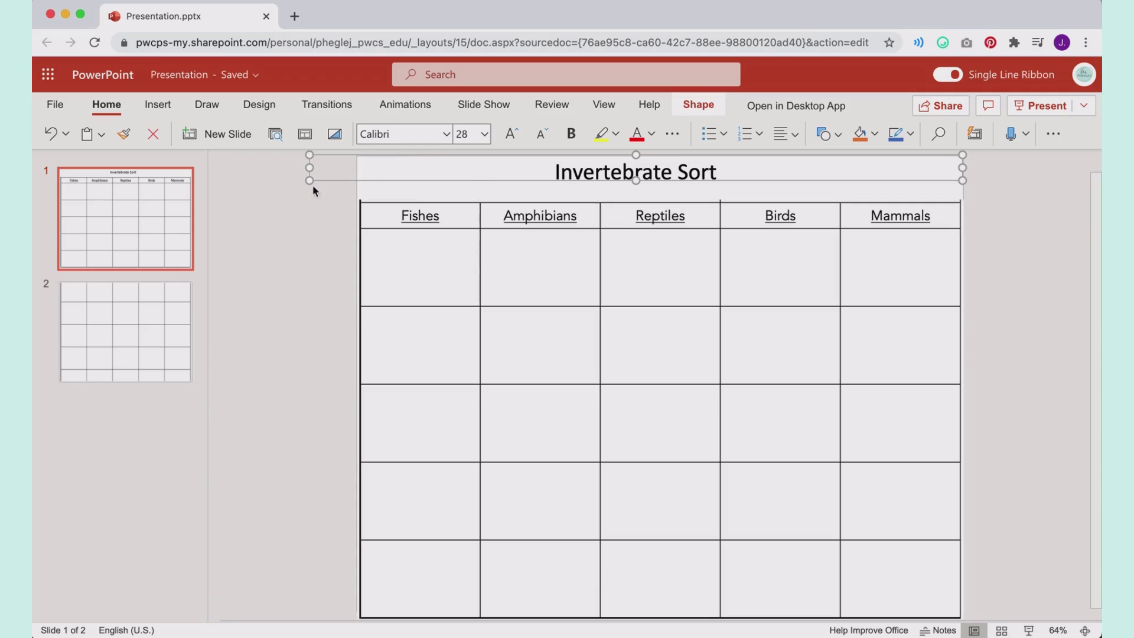
{"action": "left_click_drag", "start_coordinate": [307, 181], "coordinate": [357, 201]}
{"action": "left_click", "coordinate": [507, 133]}
{"action": "left_click", "coordinate": [507, 133]}
{"action": "left_click", "coordinate": [507, 133]}
{"action": "left_click", "coordinate": [1022, 268]}
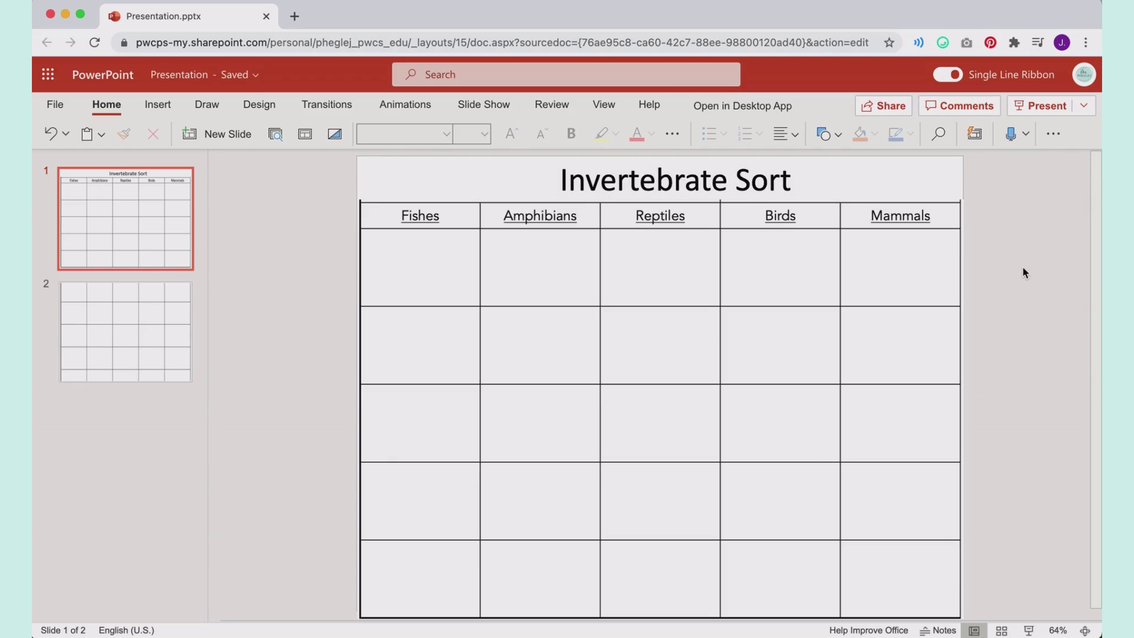
Step: Screenshot the titled slide 1 grid, trimmed to the slide's edges
{"action": "key", "text": "super+shift+5"}
{"action": "left_click_drag", "start_coordinate": [1007, 270], "coordinate": [863, 305]}
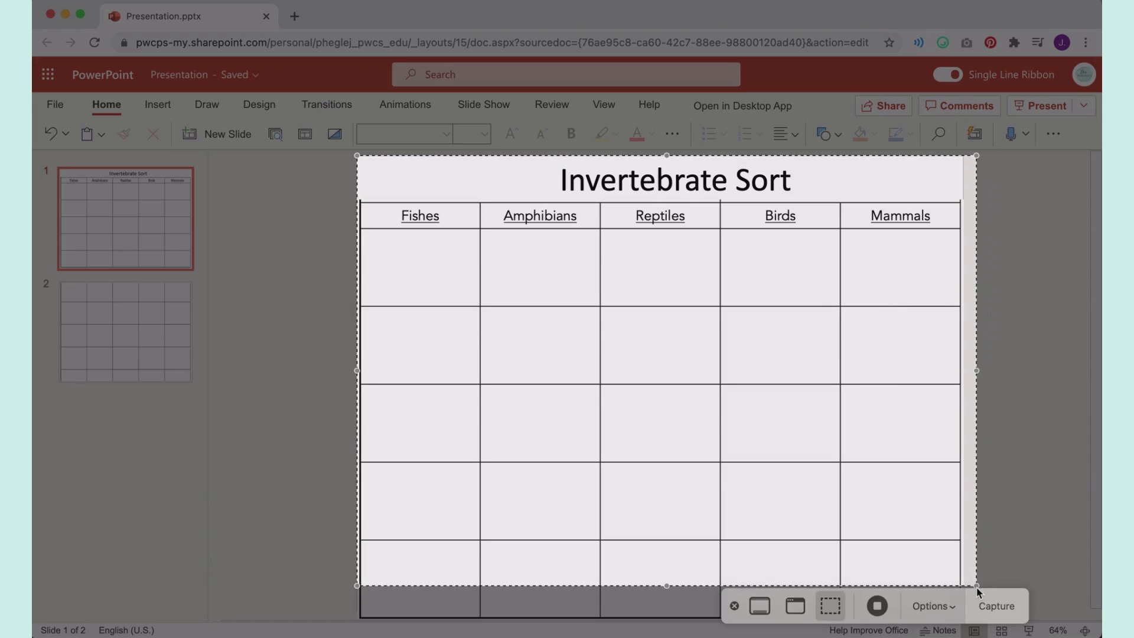
{"action": "left_click_drag", "start_coordinate": [978, 589], "coordinate": [962, 618]}
{"action": "left_click", "coordinate": [996, 606]}
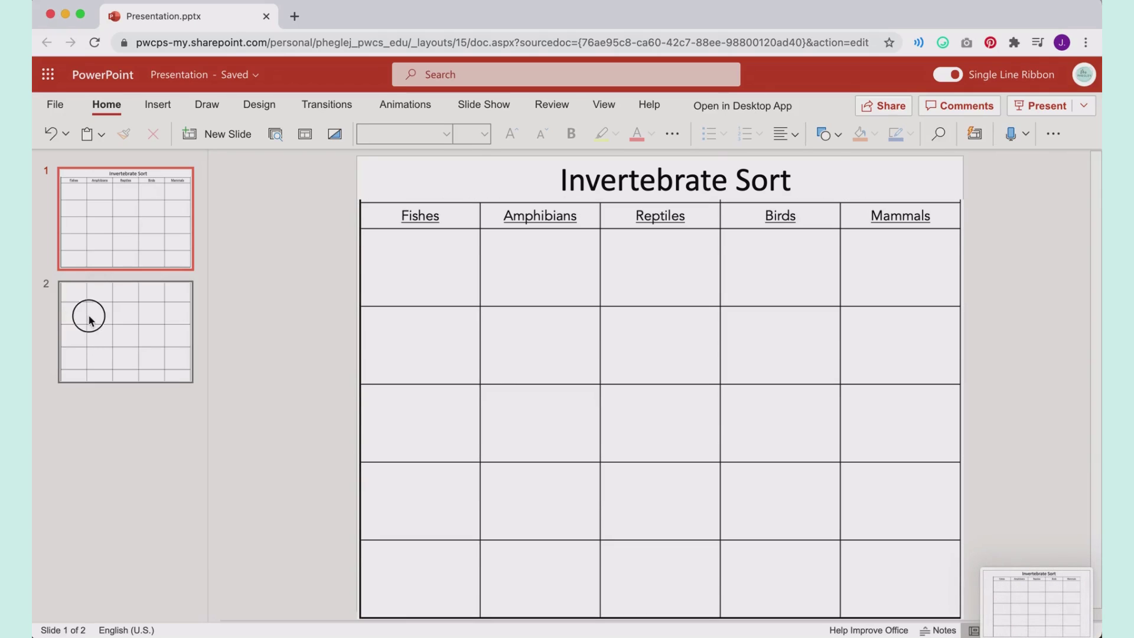
Step: On slide 2, start a picture-from-file background using the 3.01.53 PM screenshot
{"action": "left_click", "coordinate": [89, 319]}
{"action": "left_click", "coordinate": [255, 107]}
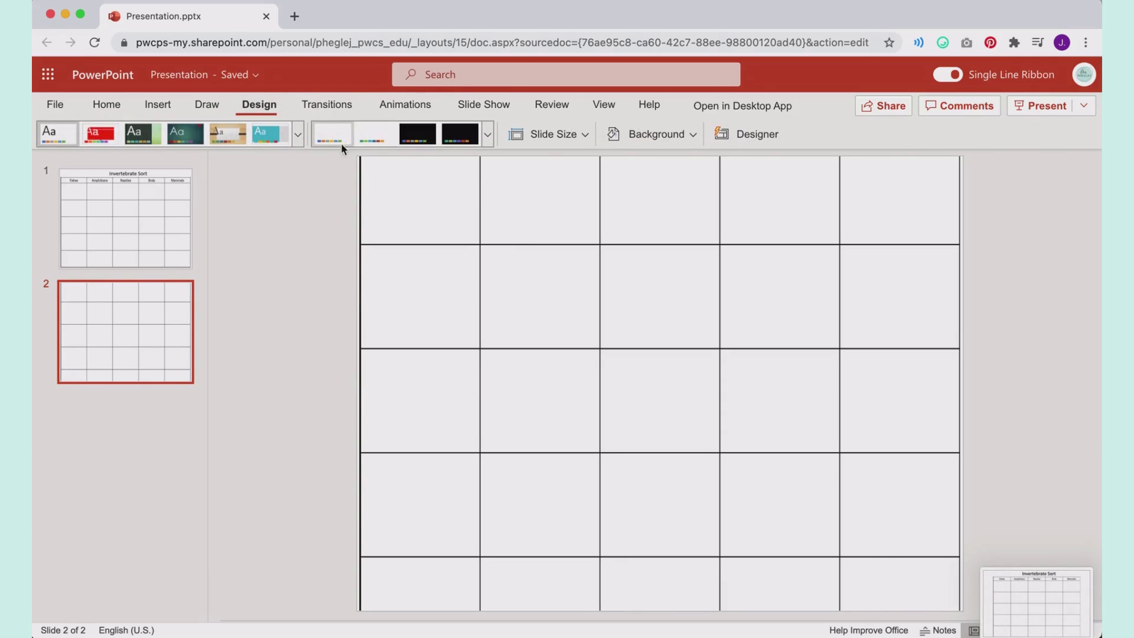
{"action": "left_click", "coordinate": [650, 134]}
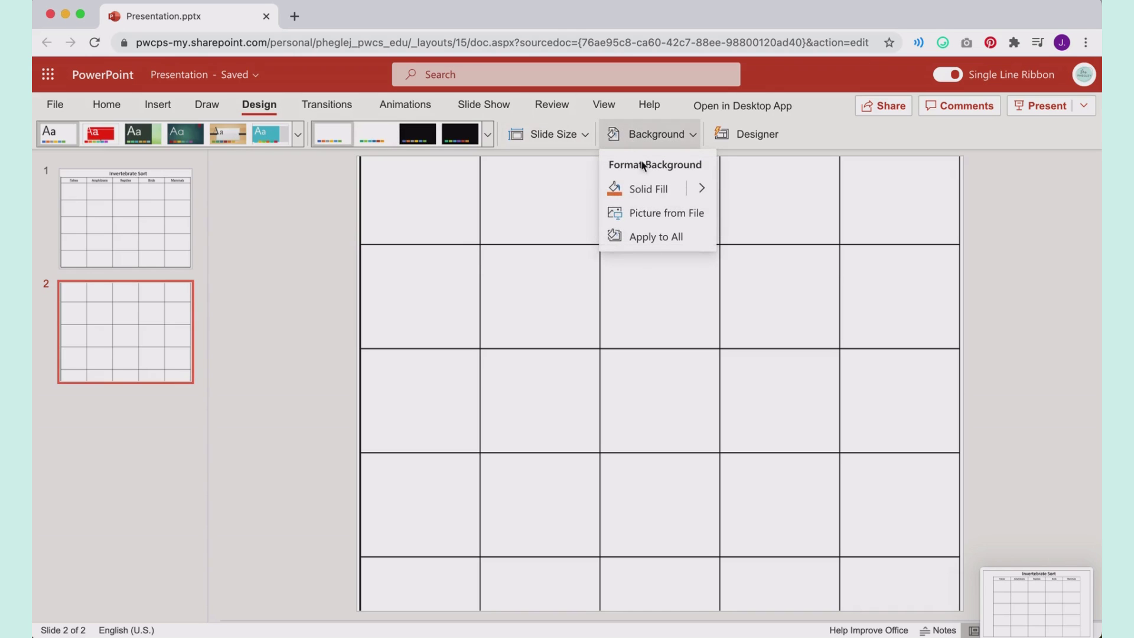
{"action": "left_click", "coordinate": [659, 210]}
{"action": "left_click", "coordinate": [523, 359]}
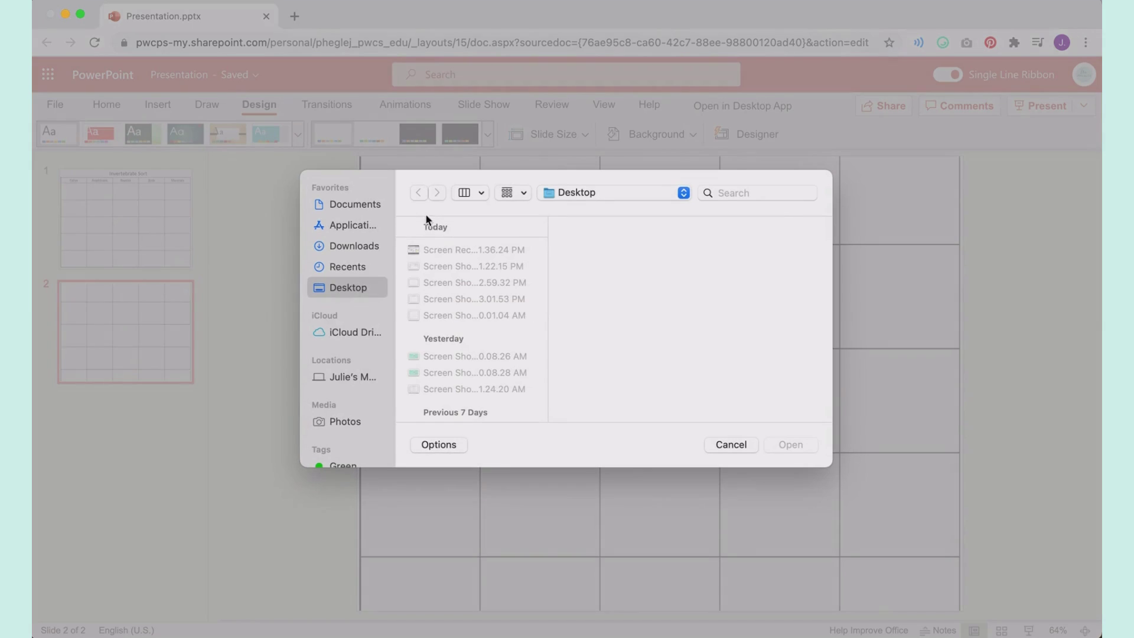
{"action": "left_click", "coordinate": [459, 295]}
{"action": "double_click", "coordinate": [459, 295]}
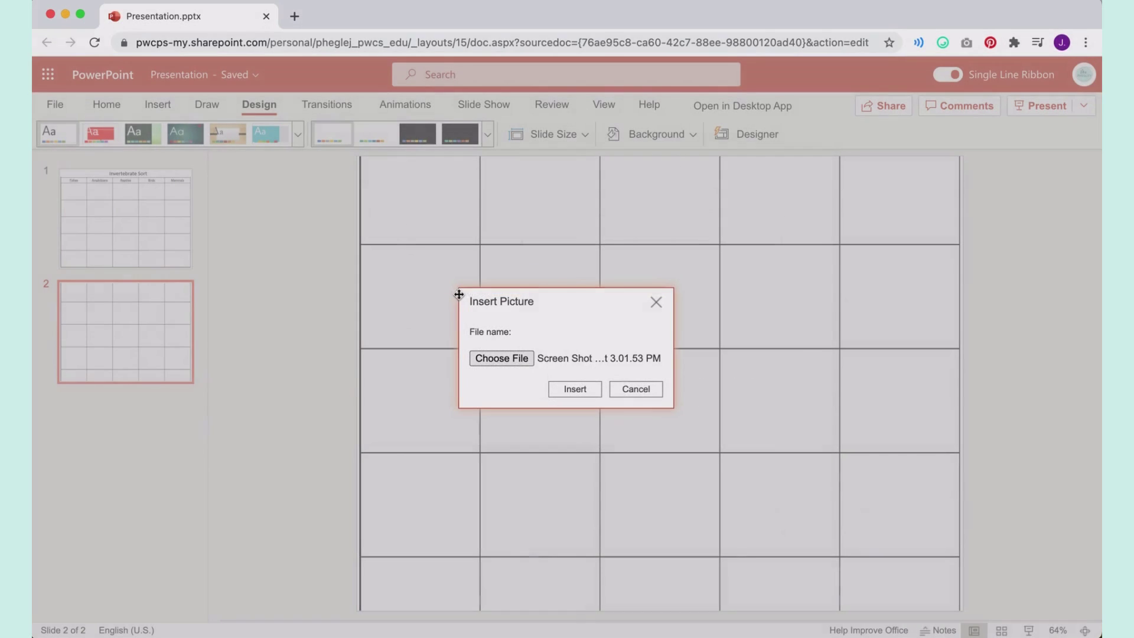
Step: Compare screenshot previews, then apply the titled 3.01.53 PM screenshot as slide 2's background
{"action": "left_click", "coordinate": [500, 360]}
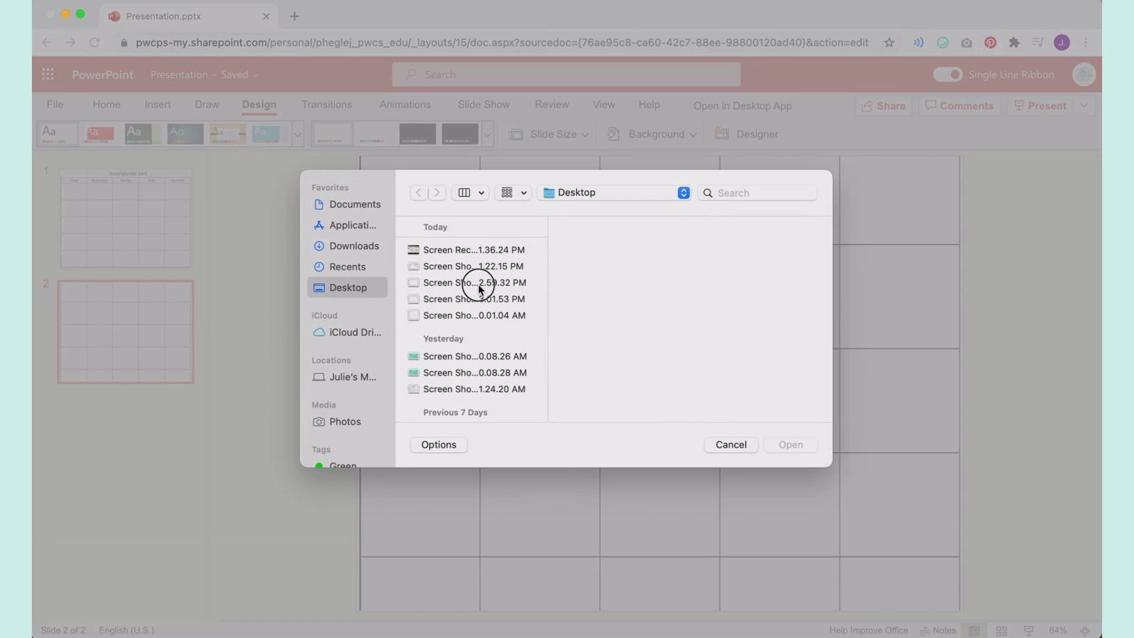
{"action": "left_click", "coordinate": [469, 283]}
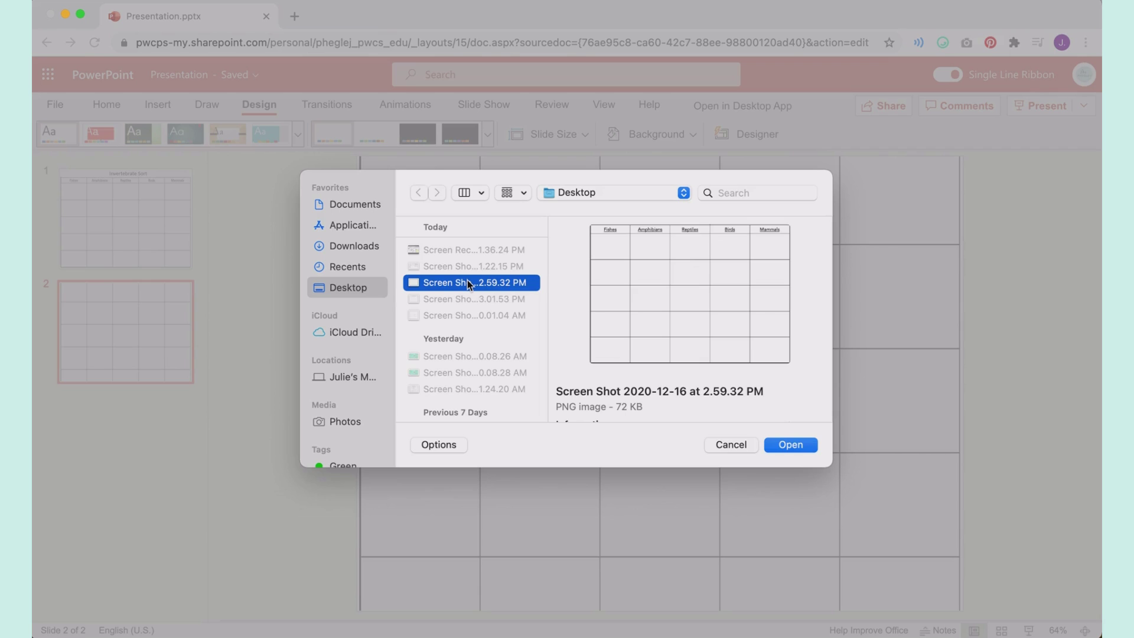
{"action": "key", "text": "Up"}
{"action": "key", "text": "Down"}
{"action": "key", "text": "Down"}
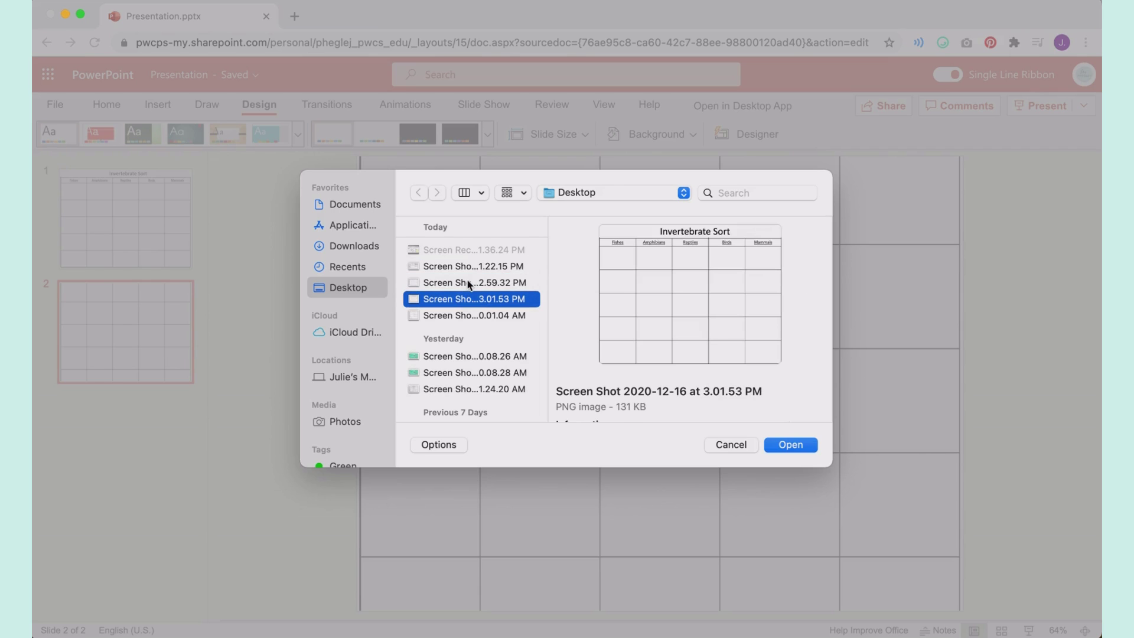
{"action": "key", "text": "Return"}
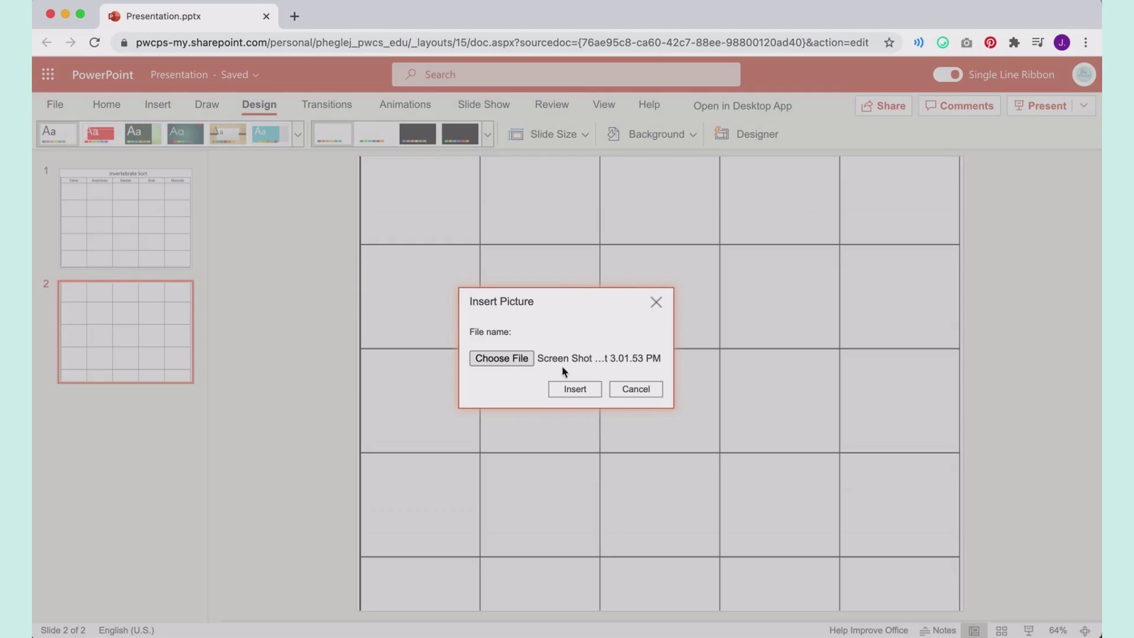
{"action": "left_click", "coordinate": [573, 388]}
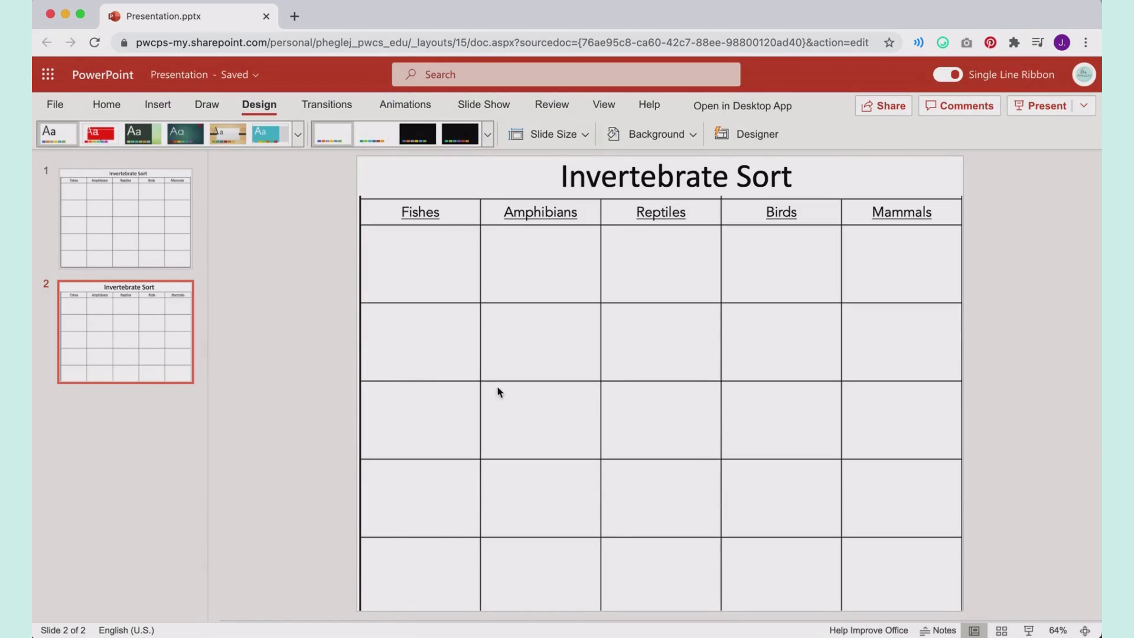
Step: Add a blank slide 3 and exit full screen to reveal the cards sheet in Preview
{"action": "left_click", "coordinate": [103, 105]}
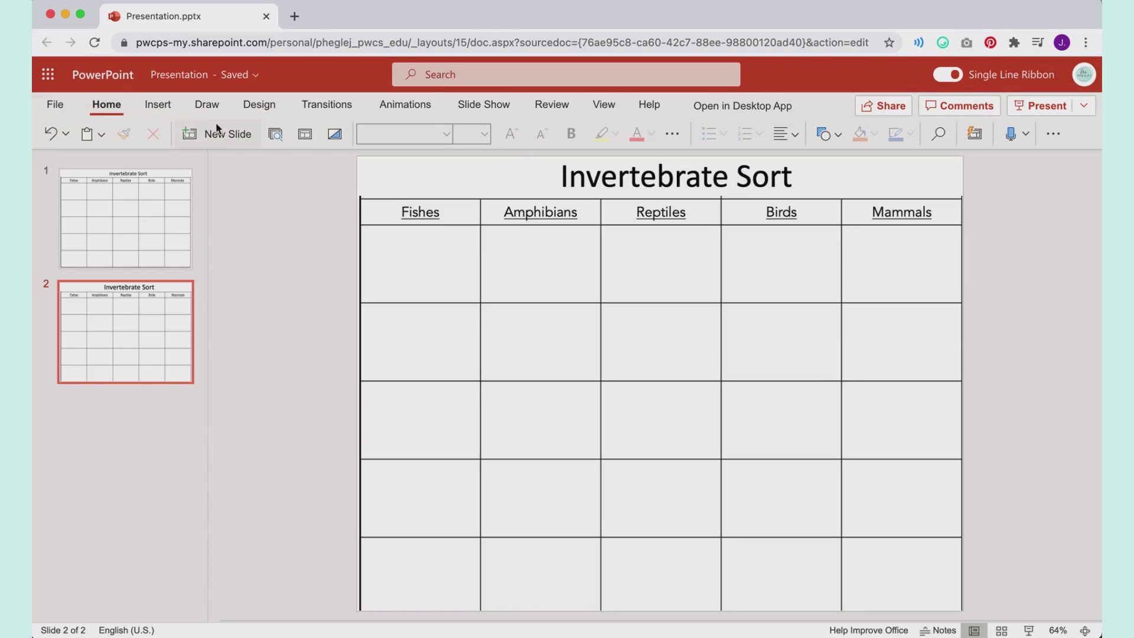
{"action": "left_click", "coordinate": [236, 134]}
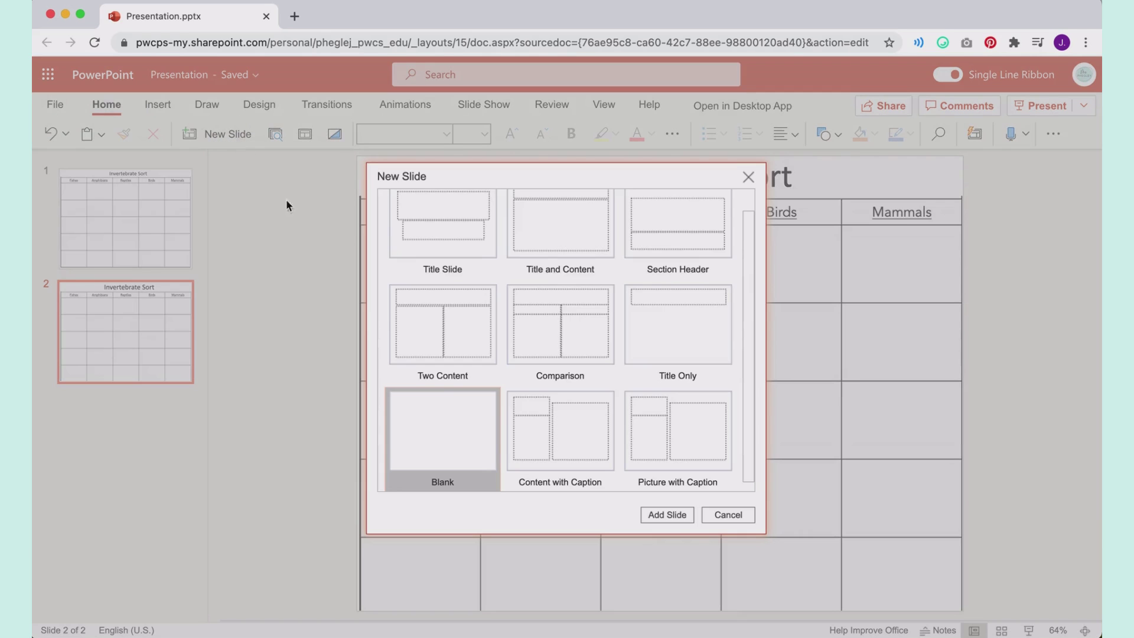
{"action": "double_click", "coordinate": [448, 424]}
{"action": "key", "text": "ctrl+super+f"}
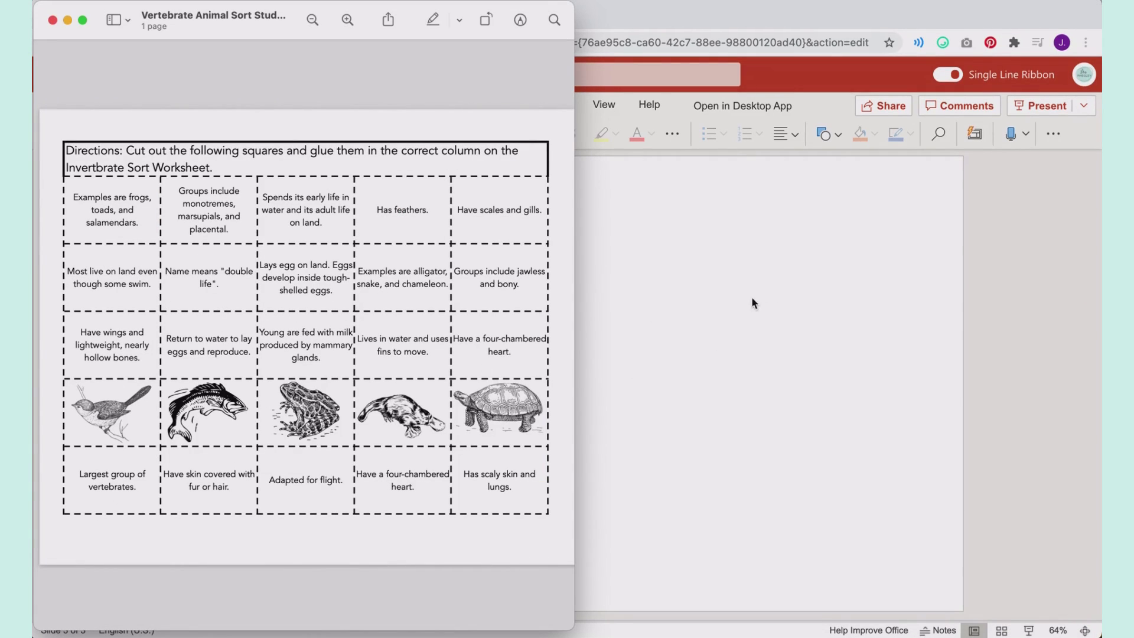
Step: Capture a screenshot sized to the frogs examples card
{"action": "scroll", "coordinate": [65, 205], "scroll_direction": "up", "scroll_amount": 5}
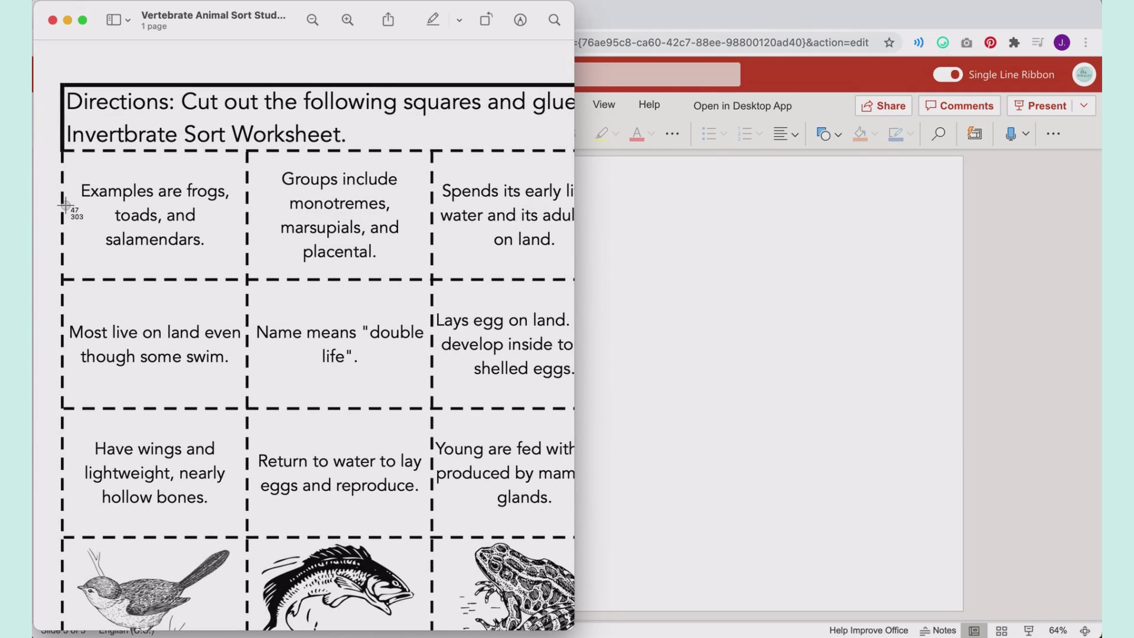
{"action": "key", "text": "super+shift+5"}
{"action": "left_click_drag", "start_coordinate": [427, 305], "coordinate": [134, 303]}
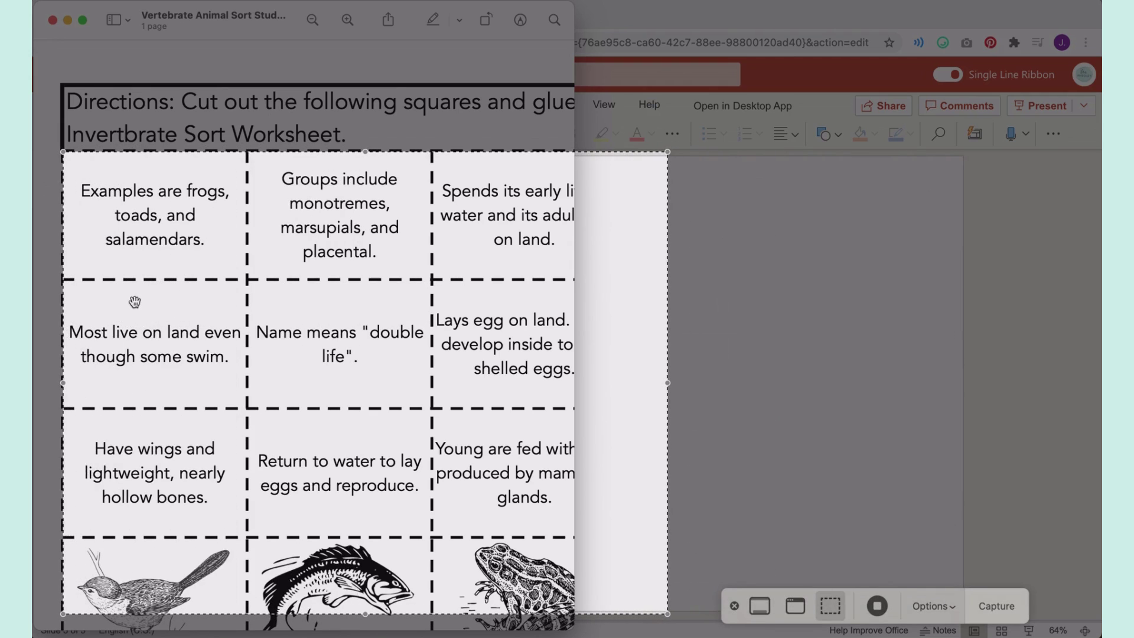
{"action": "left_click_drag", "start_coordinate": [668, 616], "coordinate": [242, 276]}
{"action": "left_click_drag", "start_coordinate": [65, 151], "coordinate": [69, 153]}
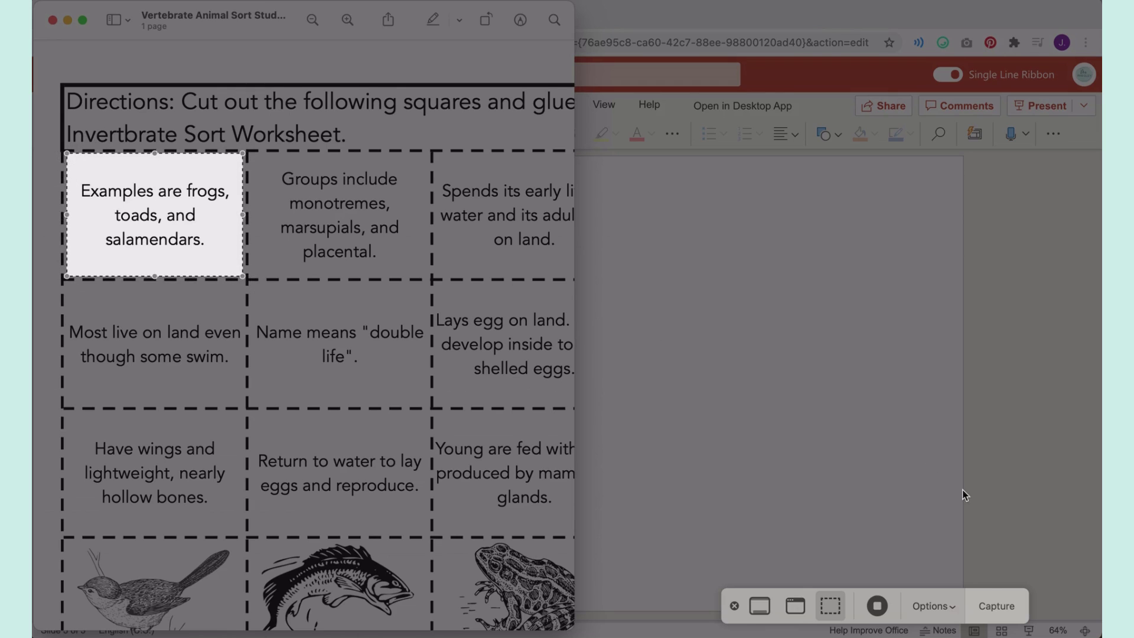
{"action": "left_click", "coordinate": [998, 607]}
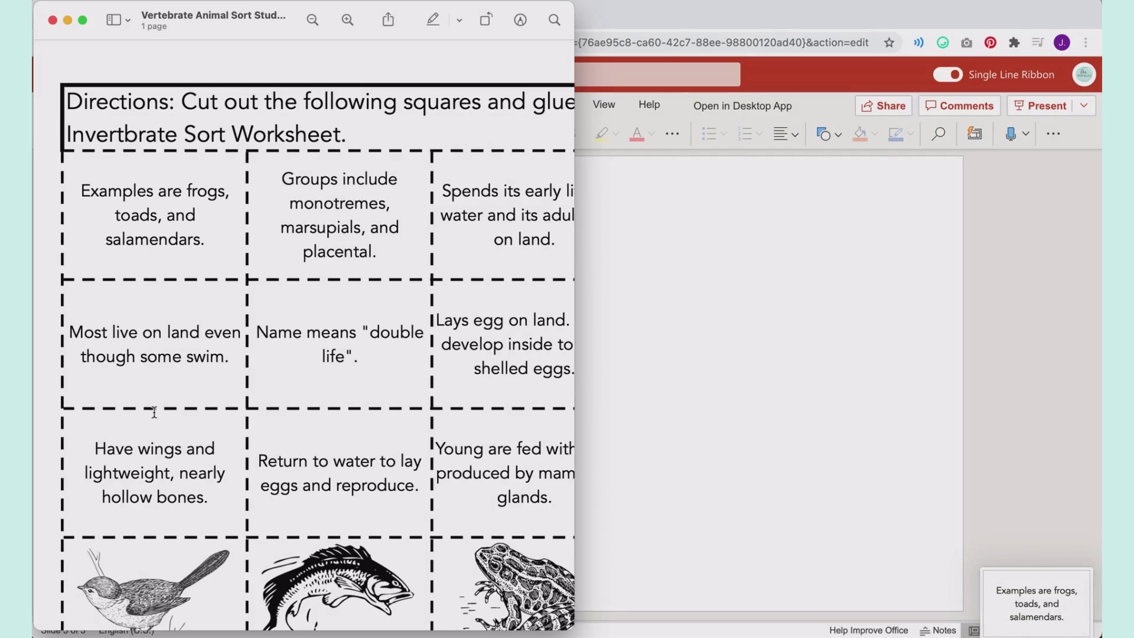
Step: Capture separate screenshots of the Most live on land, Have wings, and bird picture cards
{"action": "key", "text": "super+shift+5"}
{"action": "left_click_drag", "start_coordinate": [153, 225], "coordinate": [155, 350]}
{"action": "key", "text": "Return"}
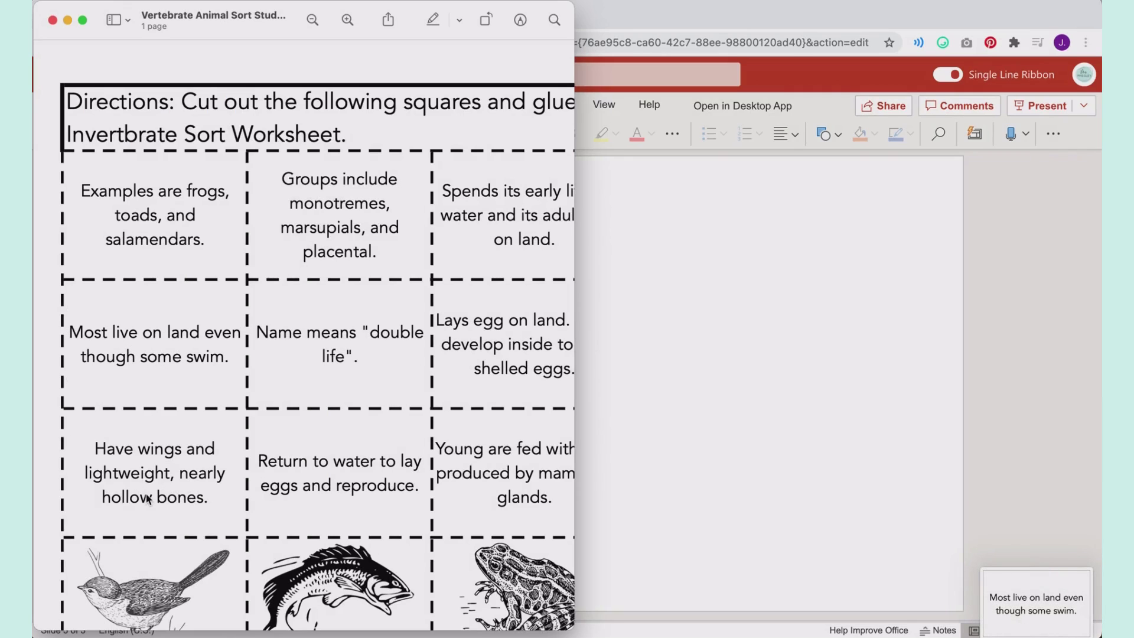
{"action": "key", "text": "super+shift+5"}
{"action": "left_click_drag", "start_coordinate": [171, 335], "coordinate": [169, 465]}
{"action": "key", "text": "Return"}
{"action": "scroll", "coordinate": [168, 463], "scroll_direction": "down", "scroll_amount": 3}
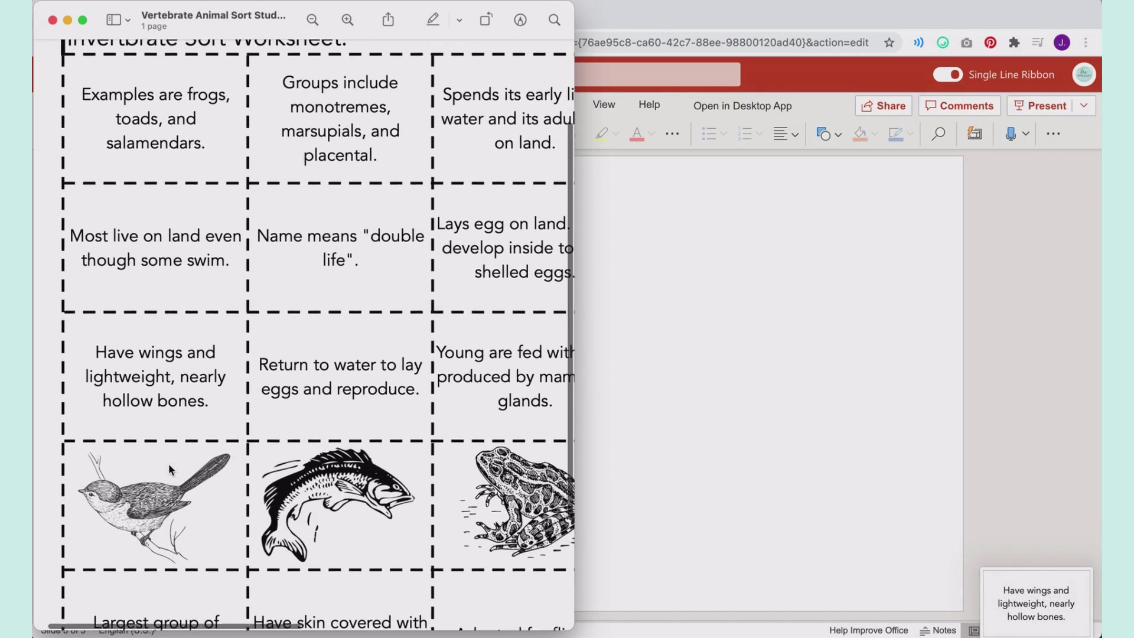
{"action": "scroll", "coordinate": [169, 466], "scroll_direction": "down", "scroll_amount": 1}
{"action": "key", "text": "super+shift+5"}
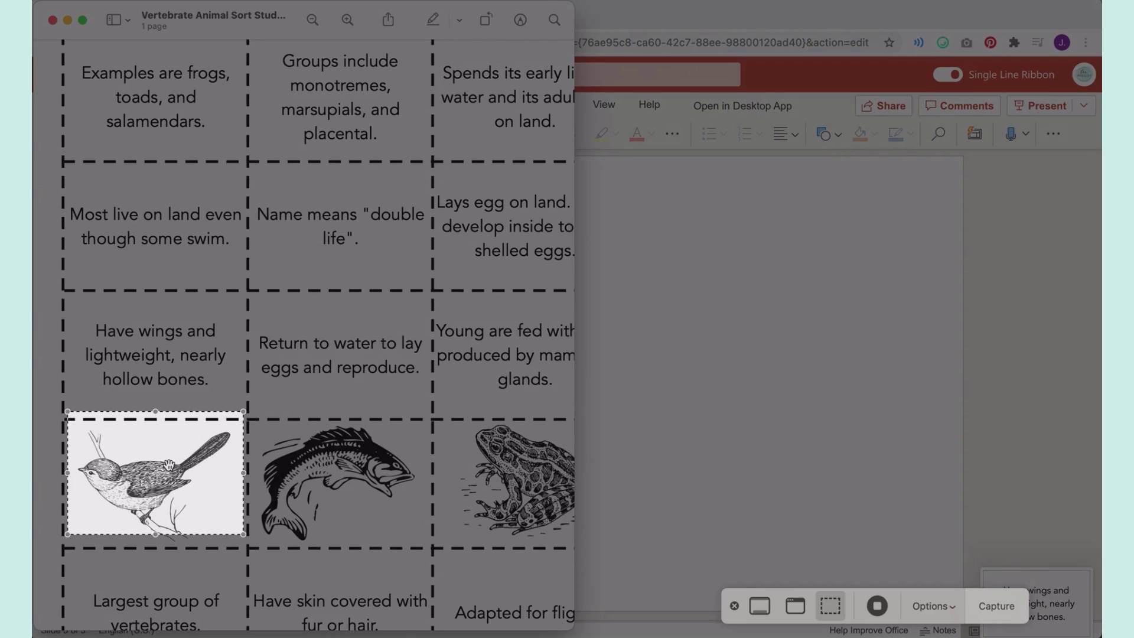
{"action": "left_click_drag", "start_coordinate": [169, 466], "coordinate": [170, 479]}
{"action": "key", "text": "Return"}
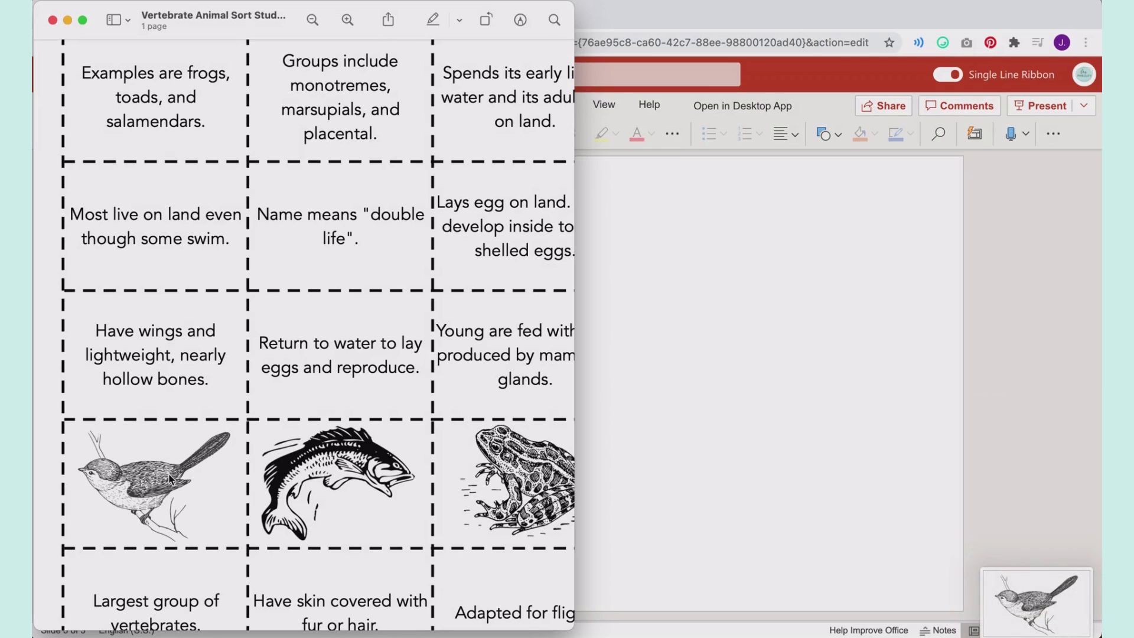
Step: Insert all four card screenshots onto slide 3 and move the bird picture to the upper left
{"action": "left_click", "coordinate": [840, 363]}
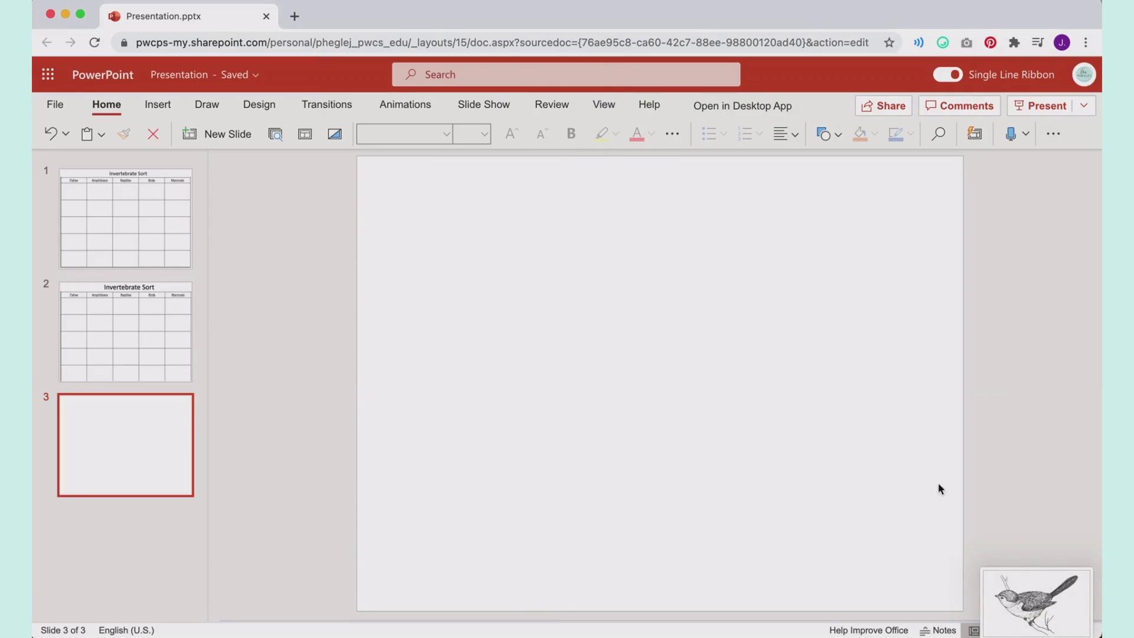
{"action": "left_click", "coordinate": [170, 107]}
{"action": "left_click", "coordinate": [353, 139]}
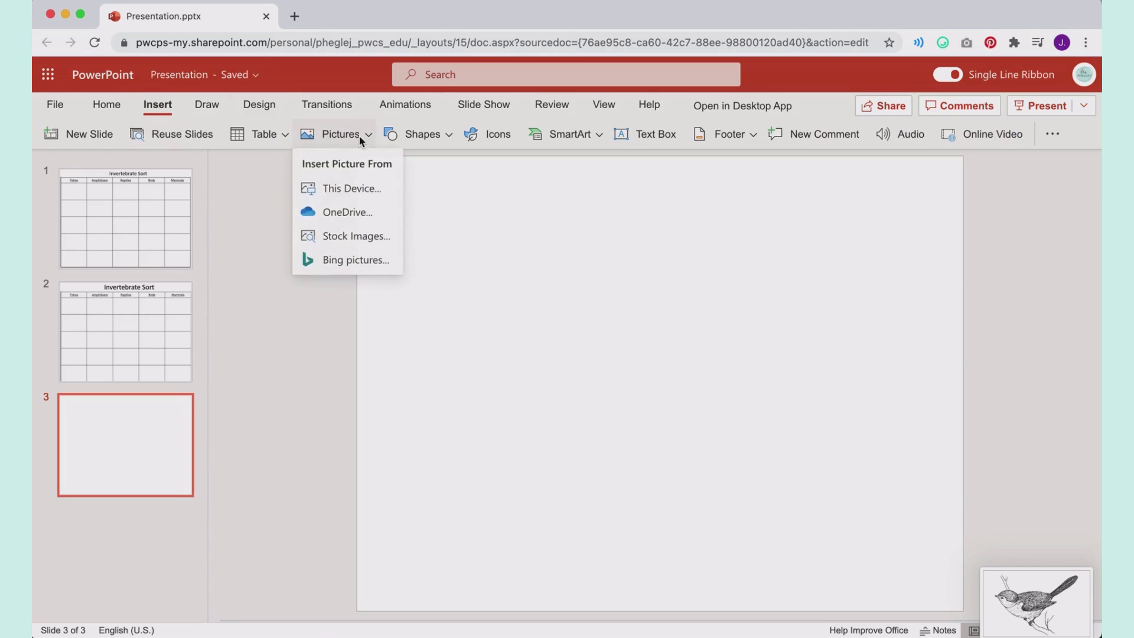
{"action": "left_click", "coordinate": [373, 189]}
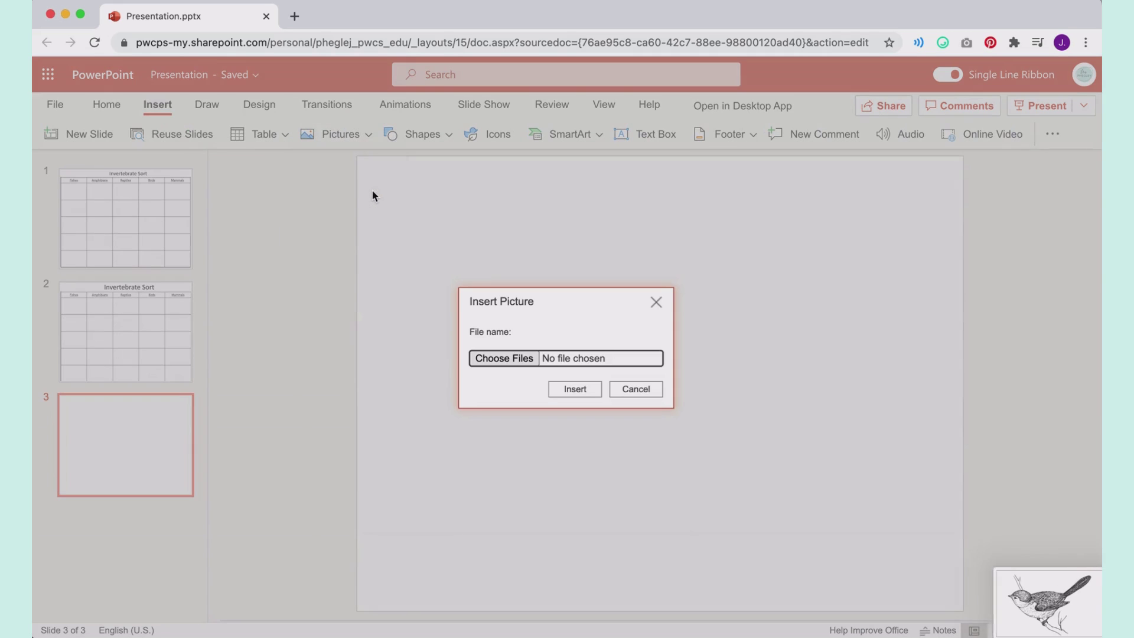
{"action": "left_click", "coordinate": [501, 359]}
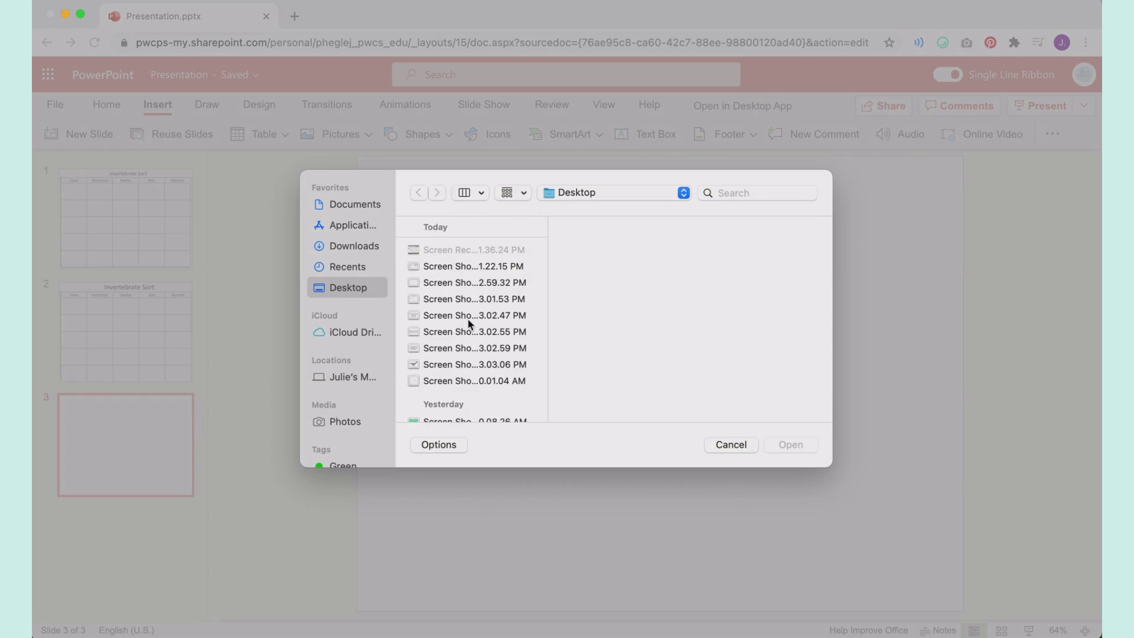
{"action": "left_click", "coordinate": [462, 365]}
{"action": "left_click", "coordinate": [462, 315], "text": "shift"}
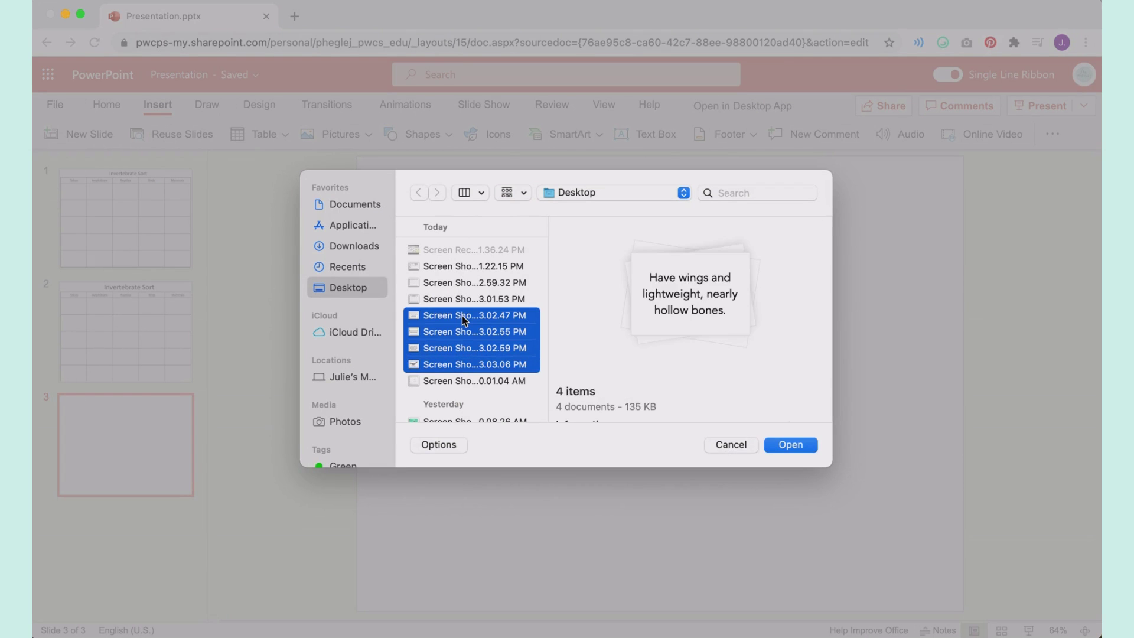
{"action": "key", "text": "Return"}
{"action": "left_click", "coordinate": [574, 388]}
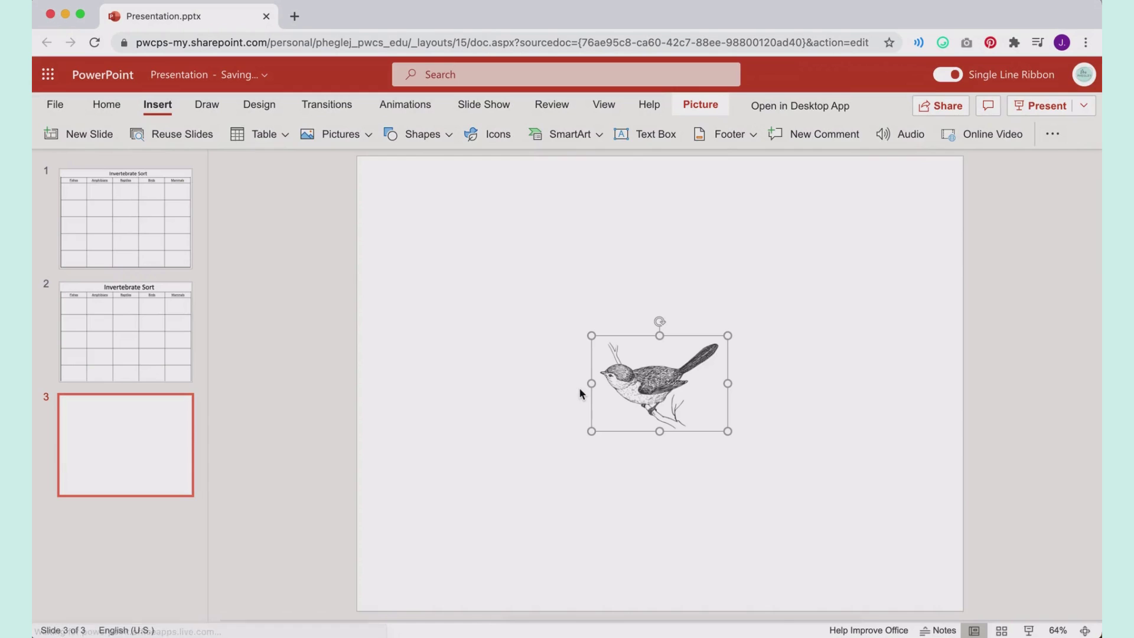
{"action": "left_click_drag", "start_coordinate": [629, 396], "coordinate": [461, 248]}
Step: Arrange the Have wings, Most live on land, and frogs cards into a two-by-two layout
{"action": "left_click_drag", "start_coordinate": [712, 325], "coordinate": [695, 219]}
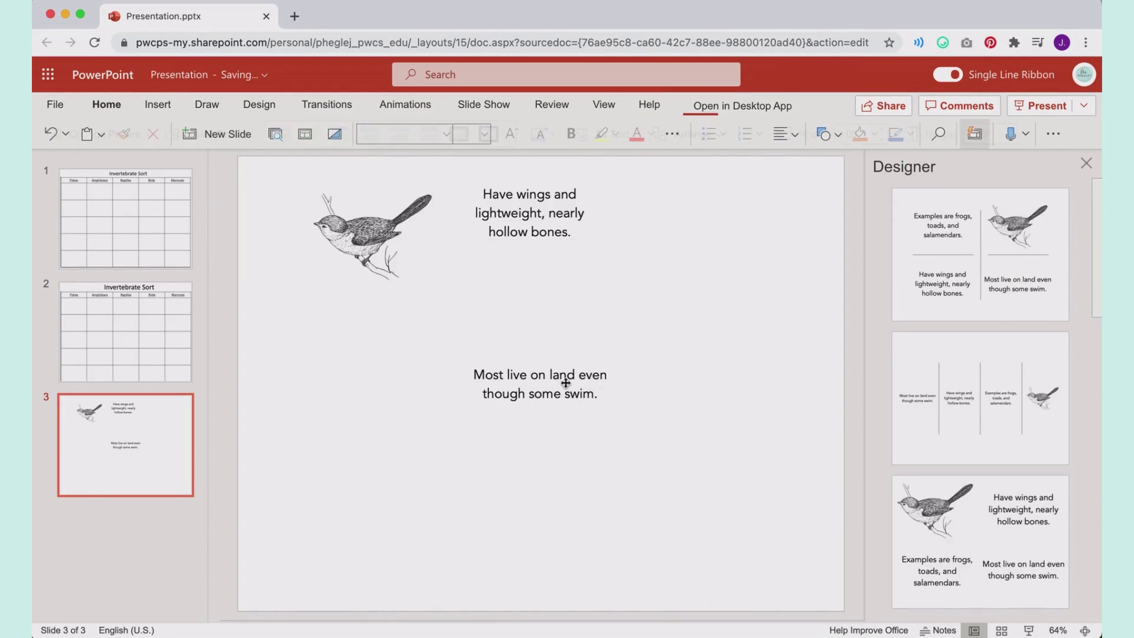
{"action": "left_click_drag", "start_coordinate": [534, 388], "coordinate": [363, 354]}
{"action": "mouse_move", "coordinate": [574, 397]}
{"action": "left_mouse_down"}
{"action": "mouse_move", "coordinate": [574, 358]}
{"action": "mouse_move", "coordinate": [571, 385]}
{"action": "left_mouse_up"}
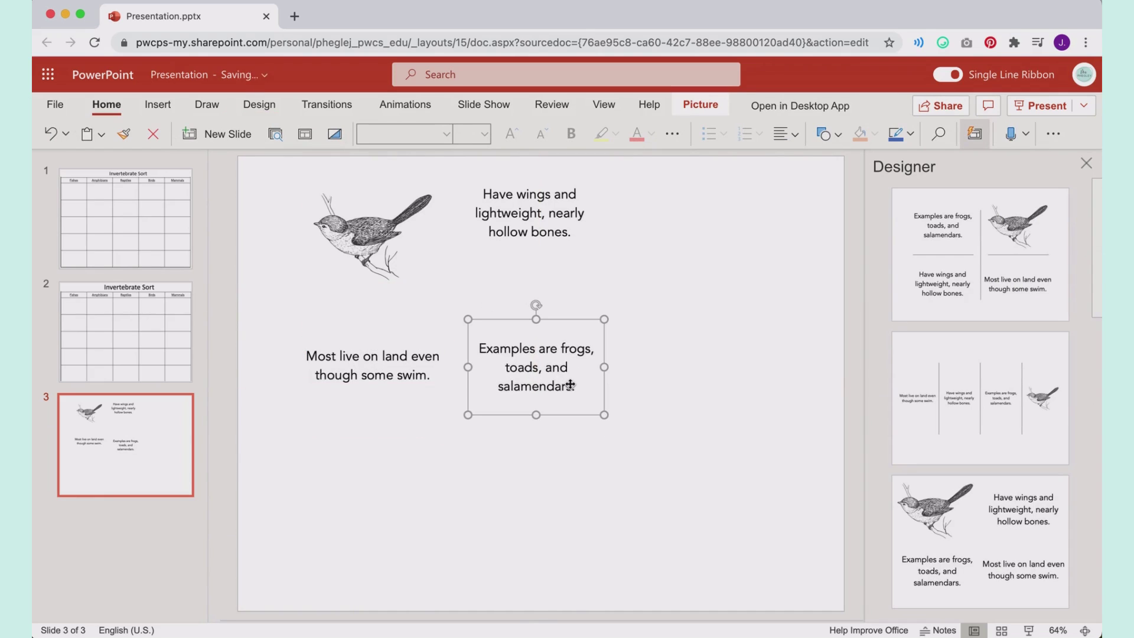
Step: Give the frogs and Most live on land cards thin picture borders, then select the remaining cards
{"action": "left_click", "coordinate": [716, 106]}
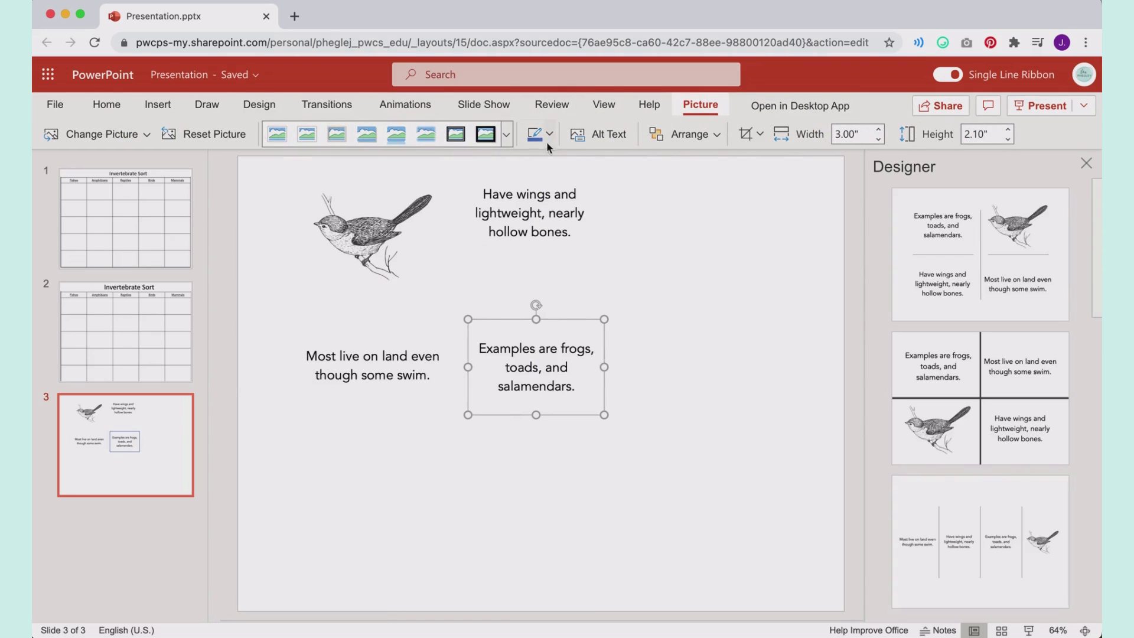
{"action": "left_click", "coordinate": [650, 384]}
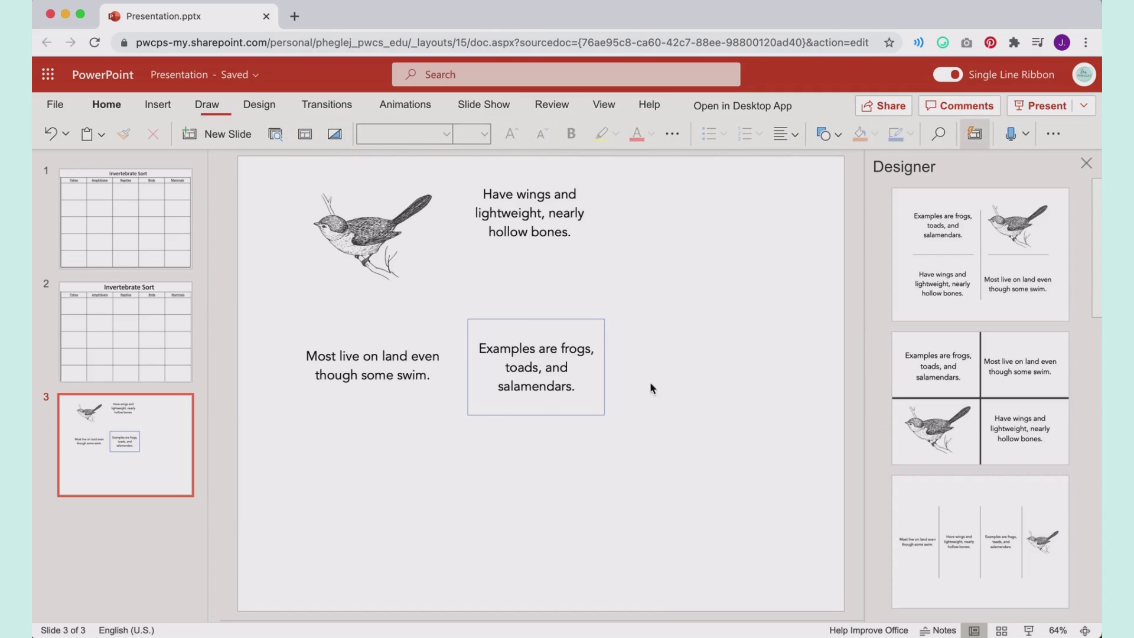
{"action": "left_click", "coordinate": [395, 381]}
{"action": "left_click", "coordinate": [698, 103]}
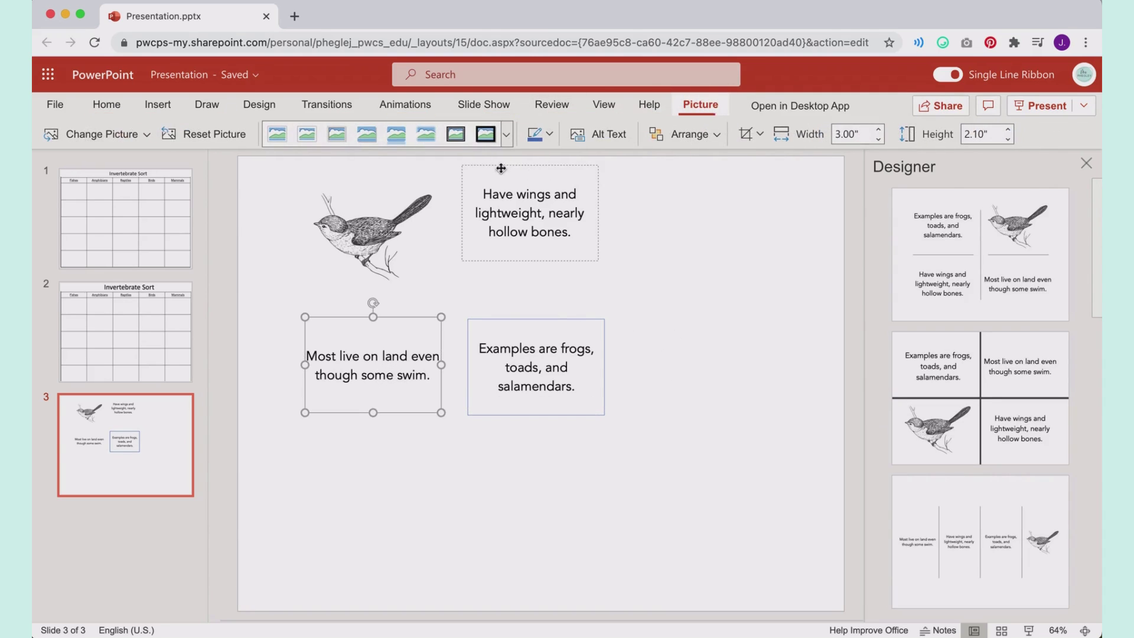
{"action": "left_click", "coordinate": [527, 166]}
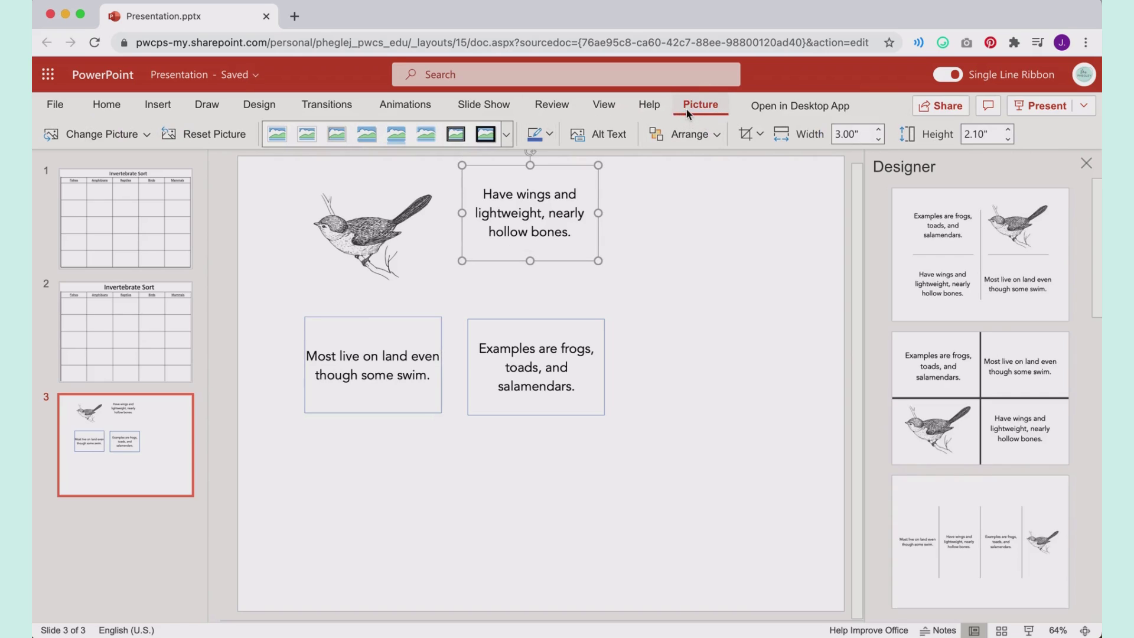
{"action": "key", "text": "shift+Tab"}
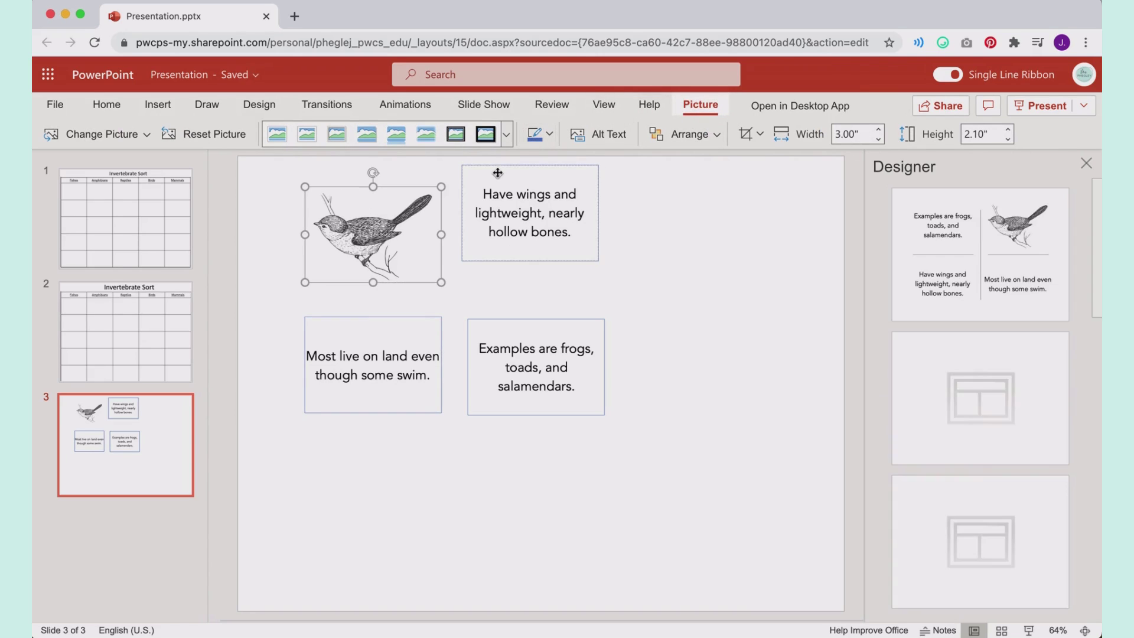
Step: Shrink a copy of the bird picture on slide 2, then delete it from that slide
{"action": "left_click", "coordinate": [689, 306]}
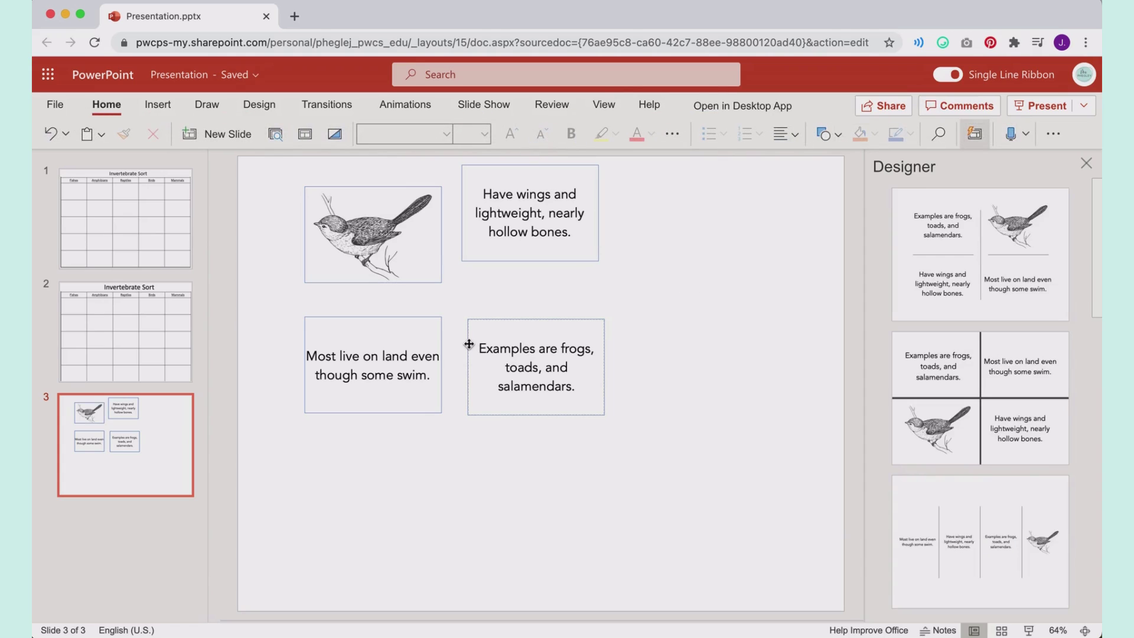
{"action": "left_click", "coordinate": [365, 231]}
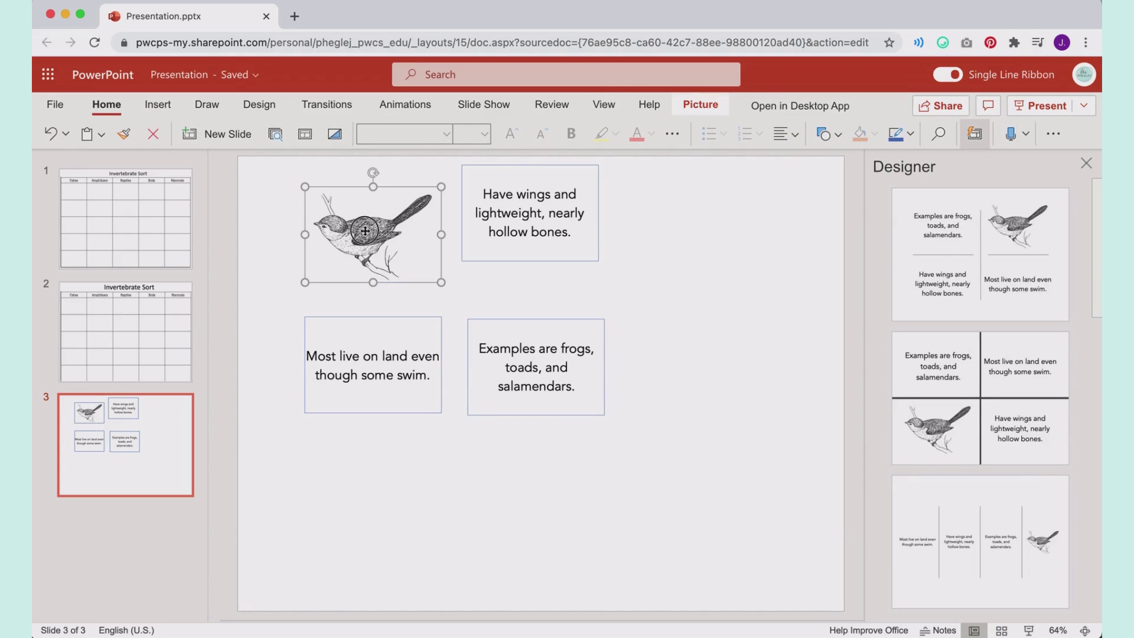
{"action": "left_click", "coordinate": [169, 342]}
{"action": "key", "text": "super+v"}
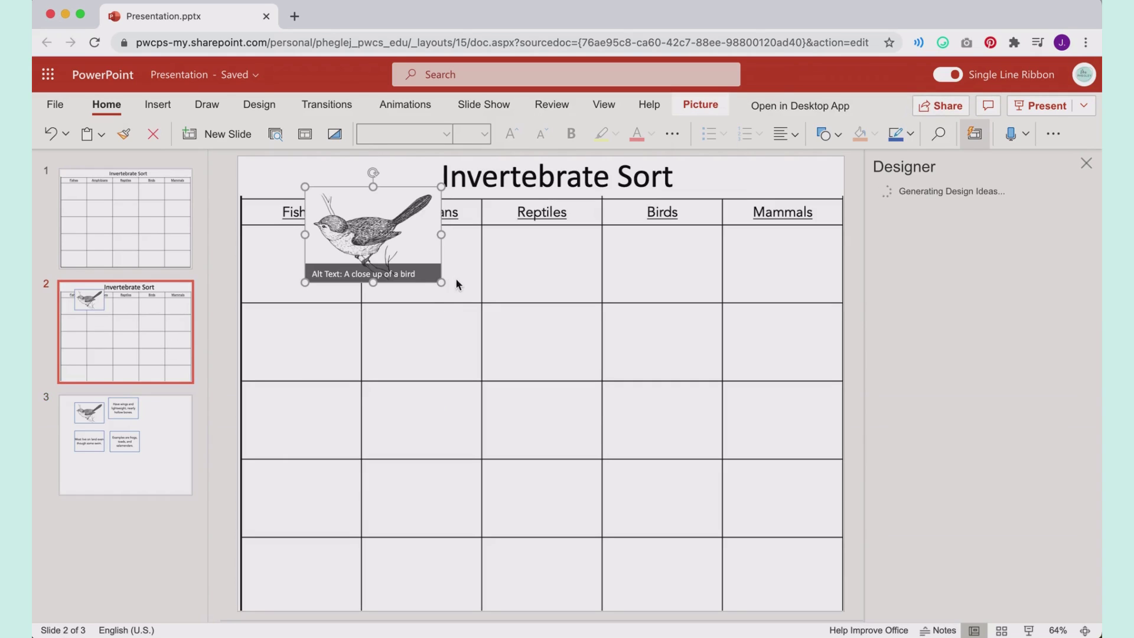
{"action": "left_click_drag", "start_coordinate": [442, 284], "coordinate": [404, 257]}
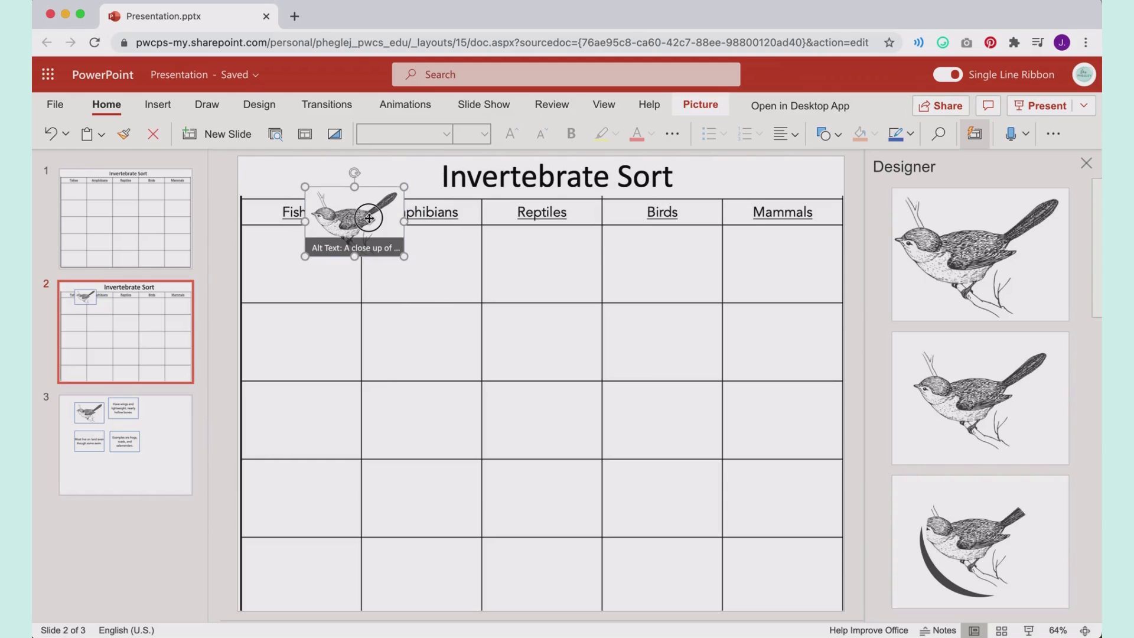
{"action": "left_click_drag", "start_coordinate": [366, 216], "coordinate": [316, 261]}
{"action": "key", "text": "Delete"}
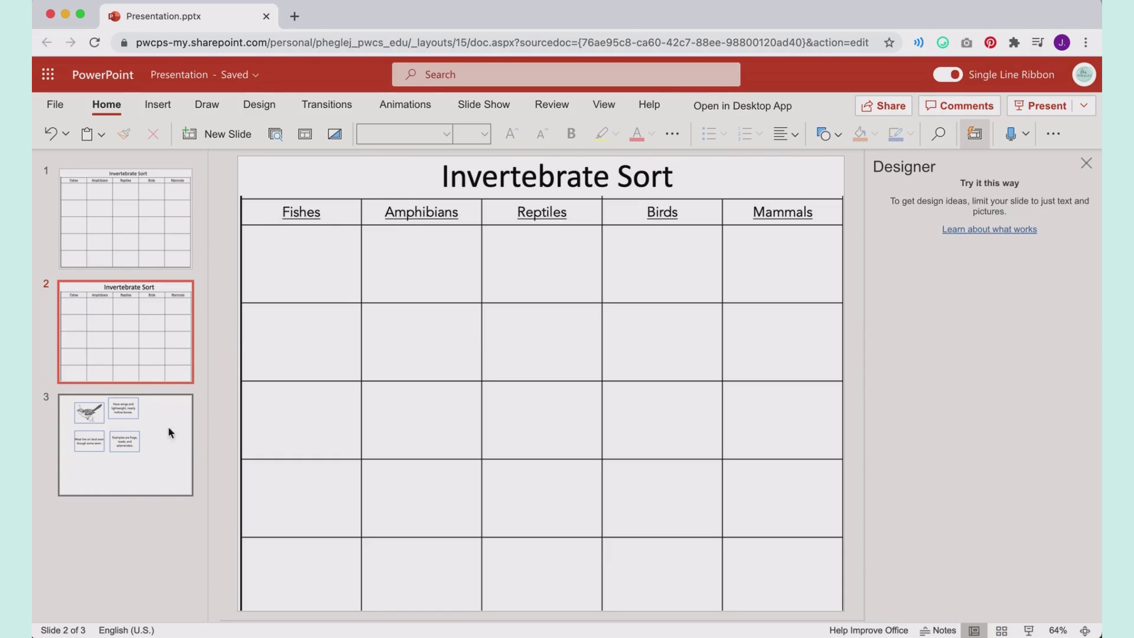
Step: On slide 3, stack the smaller bird, then the Most live on land and Examples are frogs cards, down the left edge
{"action": "left_click", "coordinate": [161, 442]}
{"action": "key", "text": "ctrl+v"}
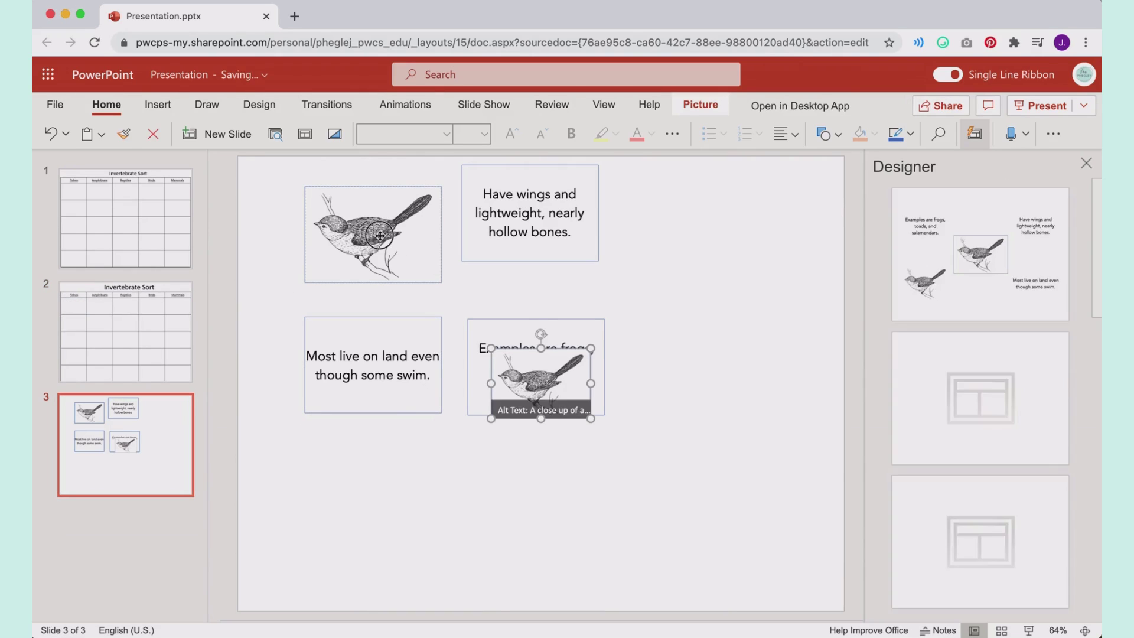
{"action": "left_click_drag", "start_coordinate": [522, 378], "coordinate": [288, 203]}
{"action": "left_click_drag", "start_coordinate": [392, 375], "coordinate": [343, 311]}
{"action": "left_click_drag", "start_coordinate": [538, 347], "coordinate": [317, 357]}
Step: Shrink the frogs card and add a matching smaller Have wings card at the column's bottom
{"action": "left_click_drag", "start_coordinate": [379, 416], "coordinate": [344, 391]}
{"action": "left_click_drag", "start_coordinate": [509, 231], "coordinate": [311, 443]}
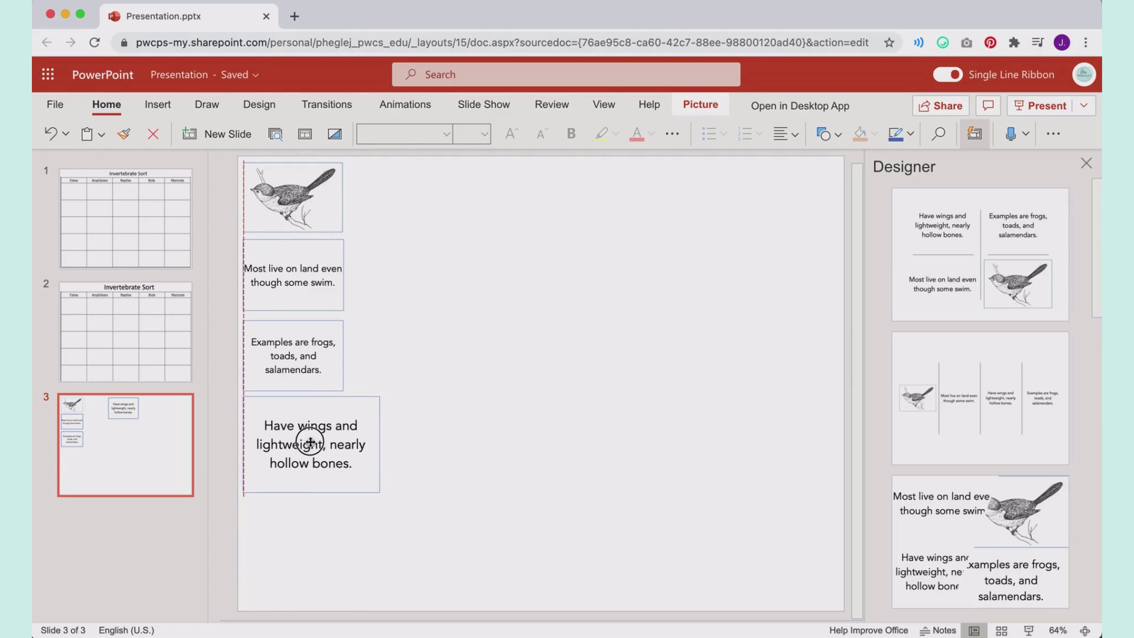
{"action": "left_click_drag", "start_coordinate": [381, 492], "coordinate": [337, 468]}
{"action": "left_click", "coordinate": [438, 443]}
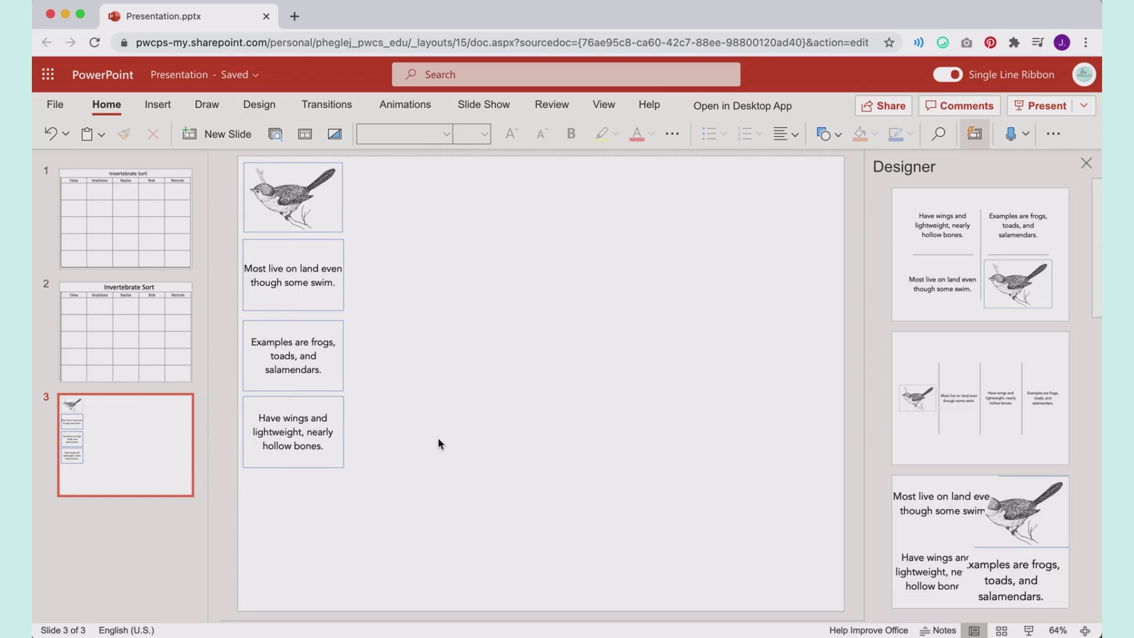
Step: Delete the table picture from slide 1
{"action": "left_click", "coordinate": [142, 228]}
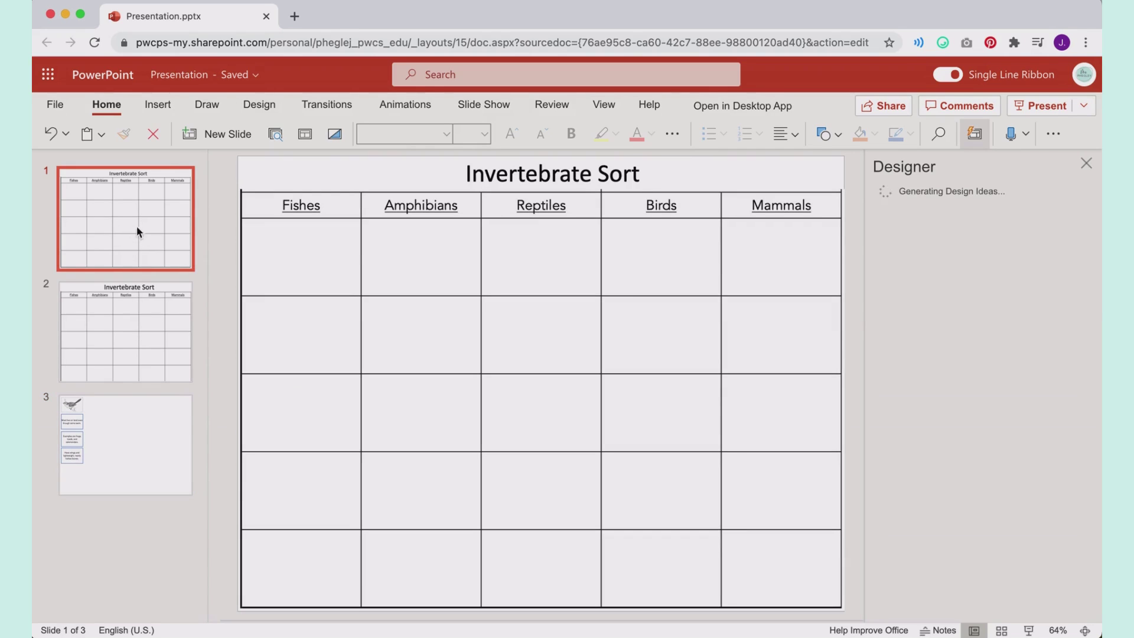
{"action": "left_click", "coordinate": [390, 362]}
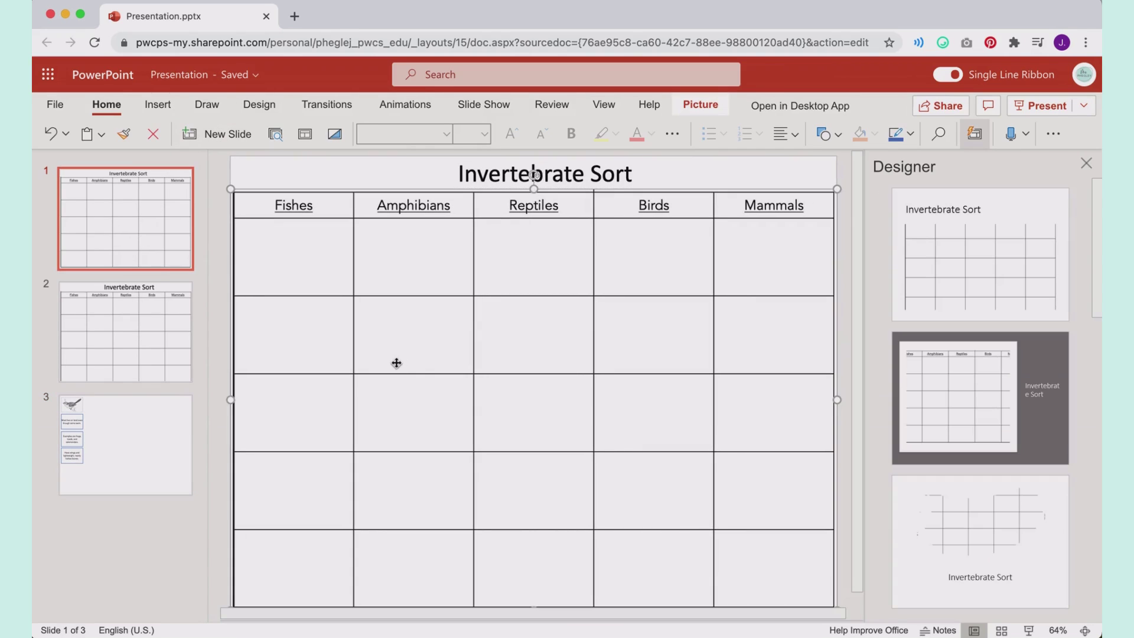
{"action": "key", "text": "Delete"}
Step: Below the Invertebrate Sort title, type directions to copy the slide 3 sort cards into slide 2's correct columns
{"action": "double_click", "coordinate": [494, 172]}
{"action": "left_click", "coordinate": [677, 172]}
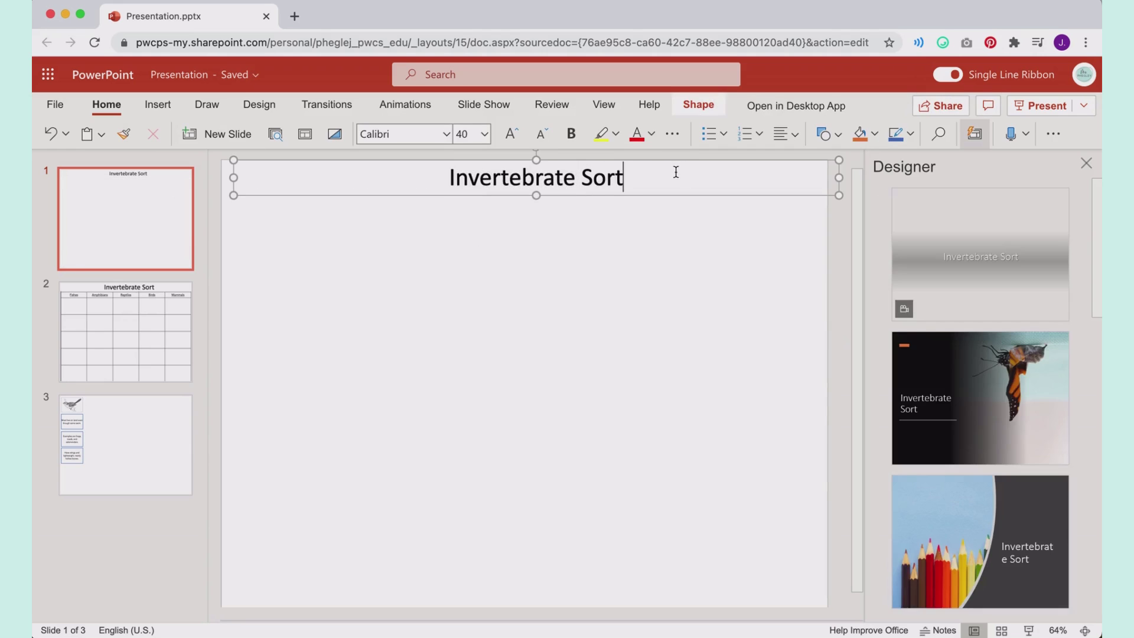
{"action": "key", "text": "Return"}
{"action": "type", "text": "Directions: Copy the "}
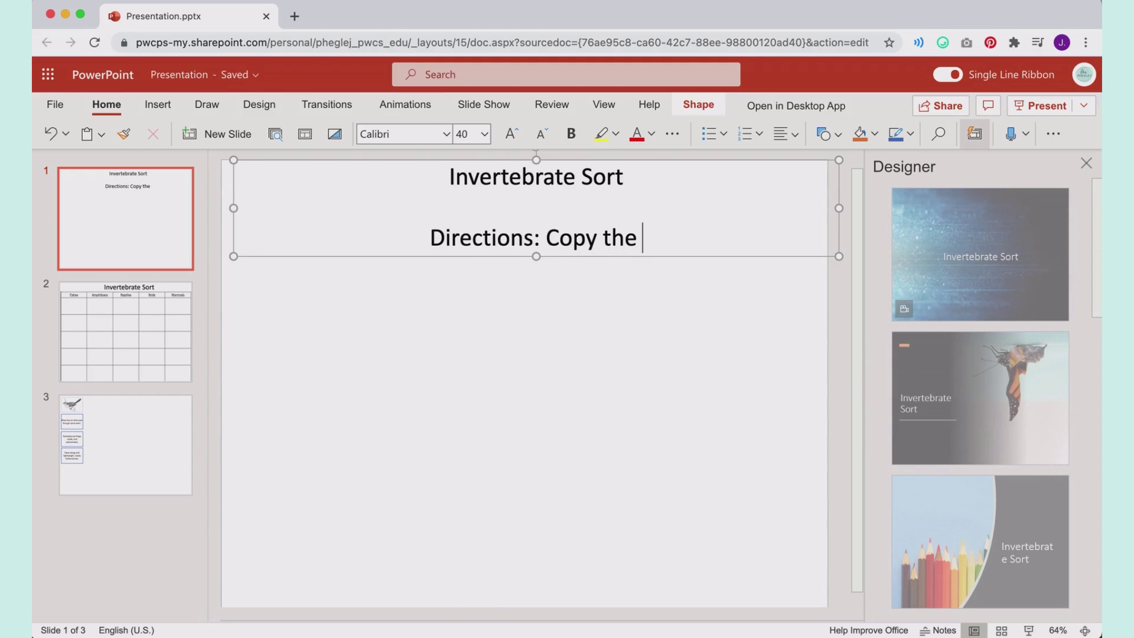
{"action": "type", "text": "sort cards "}
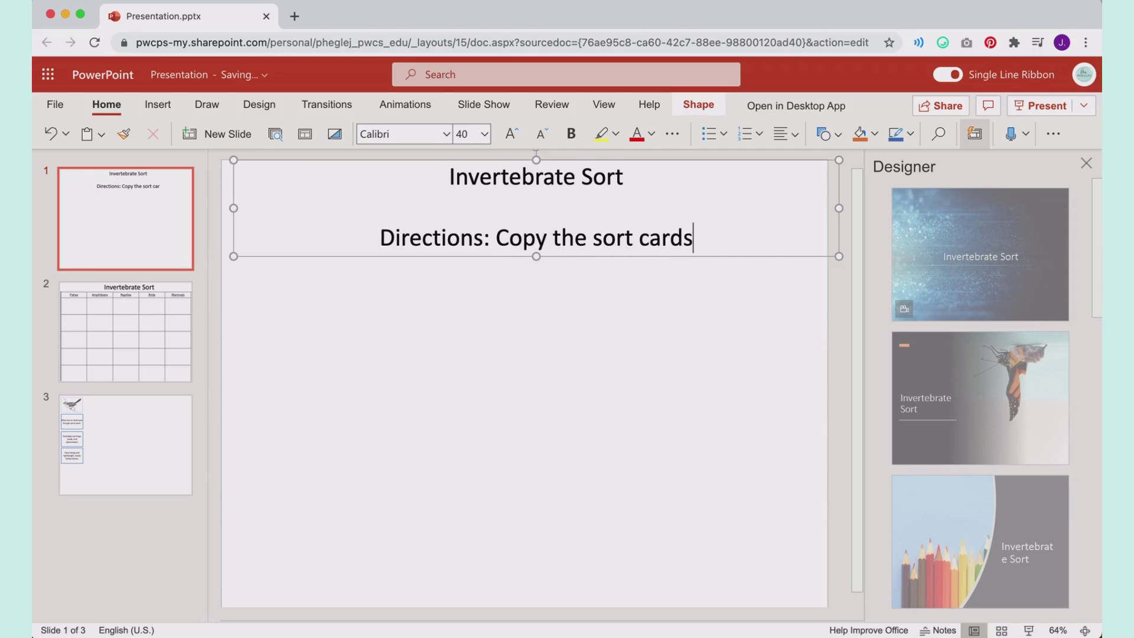
{"action": "type", "text": "from slide 3"}
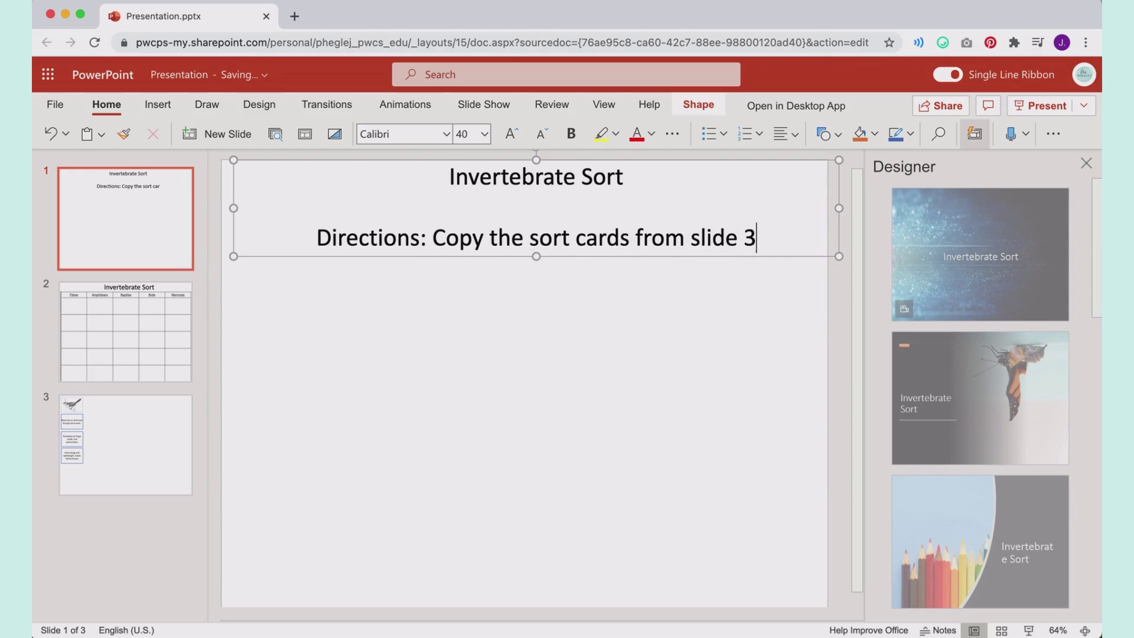
{"action": "type", "text": " to slide 2. "}
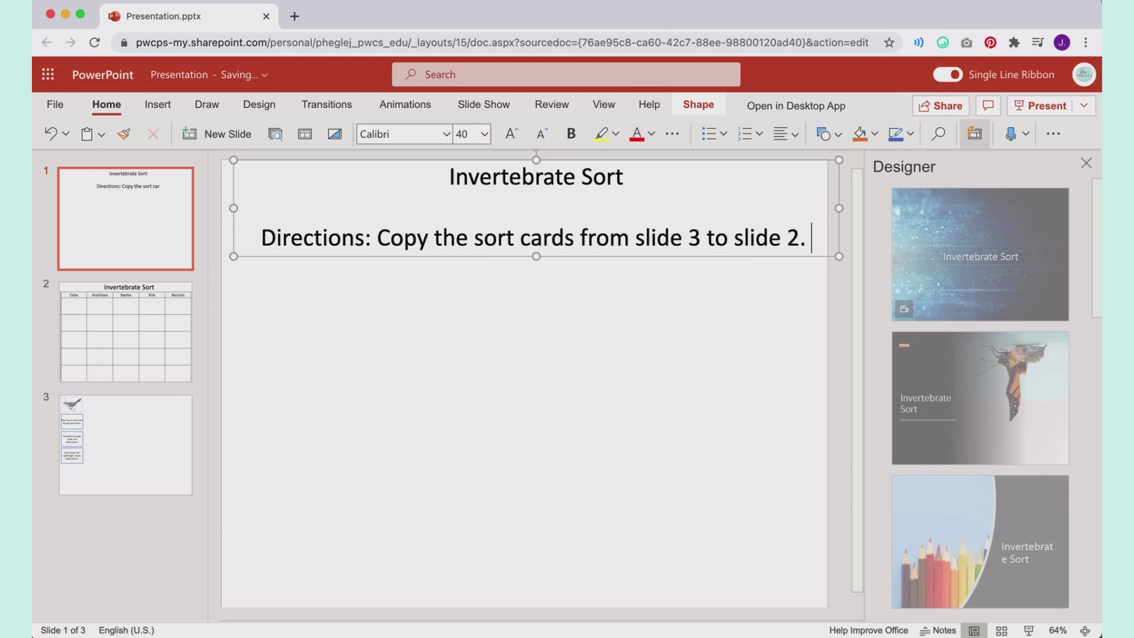
{"action": "type", "text": "Place them in t"}
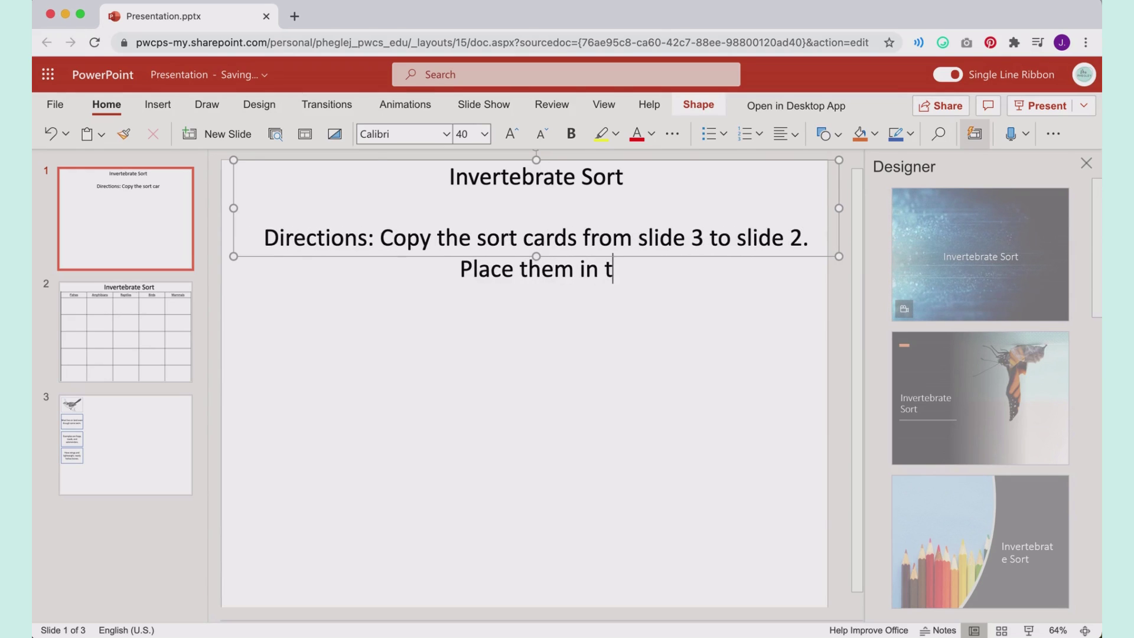
{"action": "type", "text": "he correct c"}
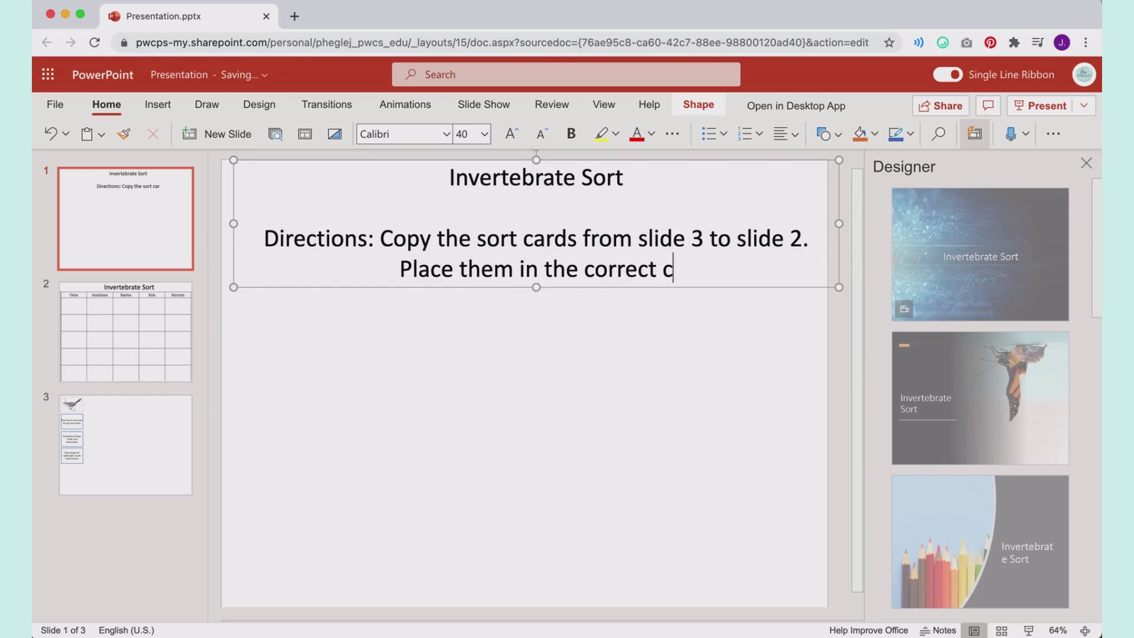
{"action": "type", "text": "olumn."}
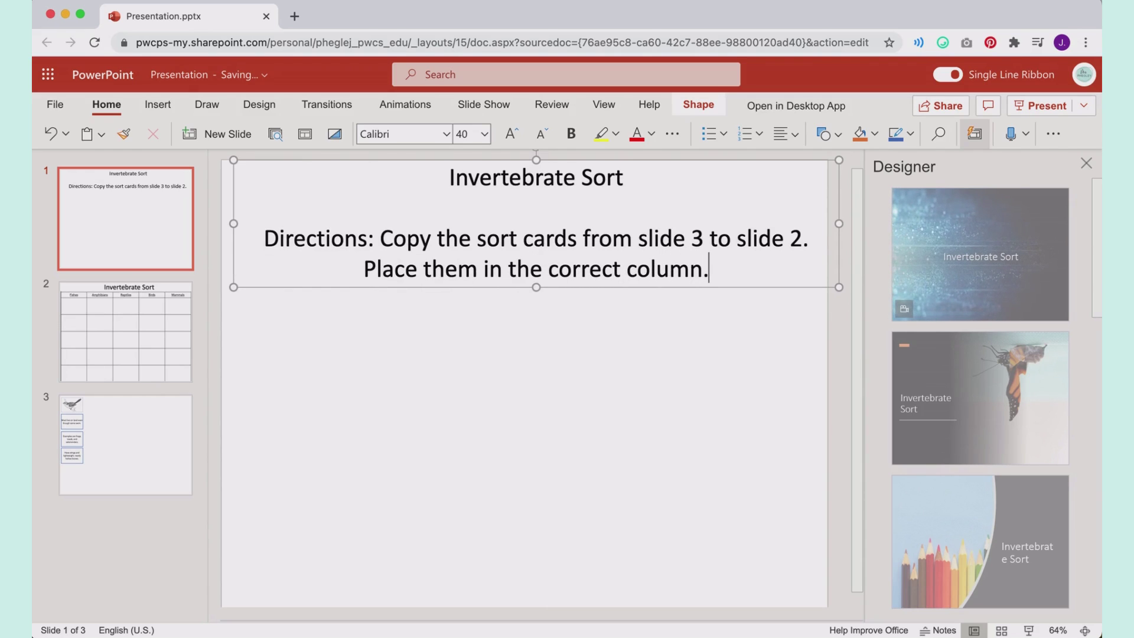
Step: Copy the Have wings card from slide 3 to slide 2 and place it off the slide's left side
{"action": "left_click", "coordinate": [155, 424]}
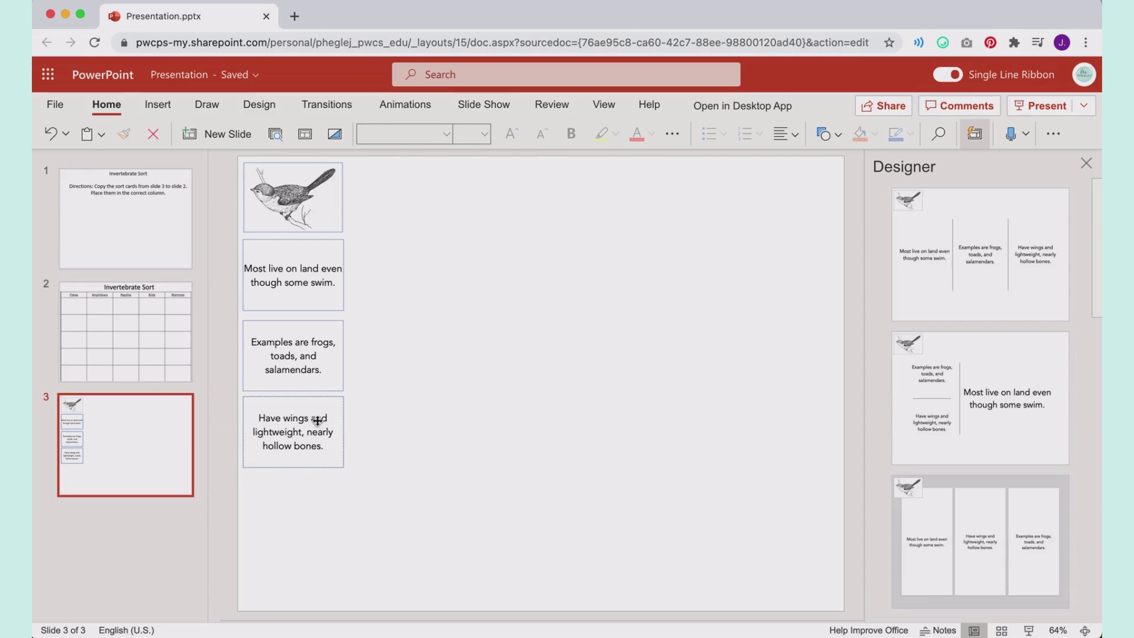
{"action": "left_click", "coordinate": [320, 421]}
{"action": "key", "text": "super+c"}
{"action": "left_click", "coordinate": [161, 350]}
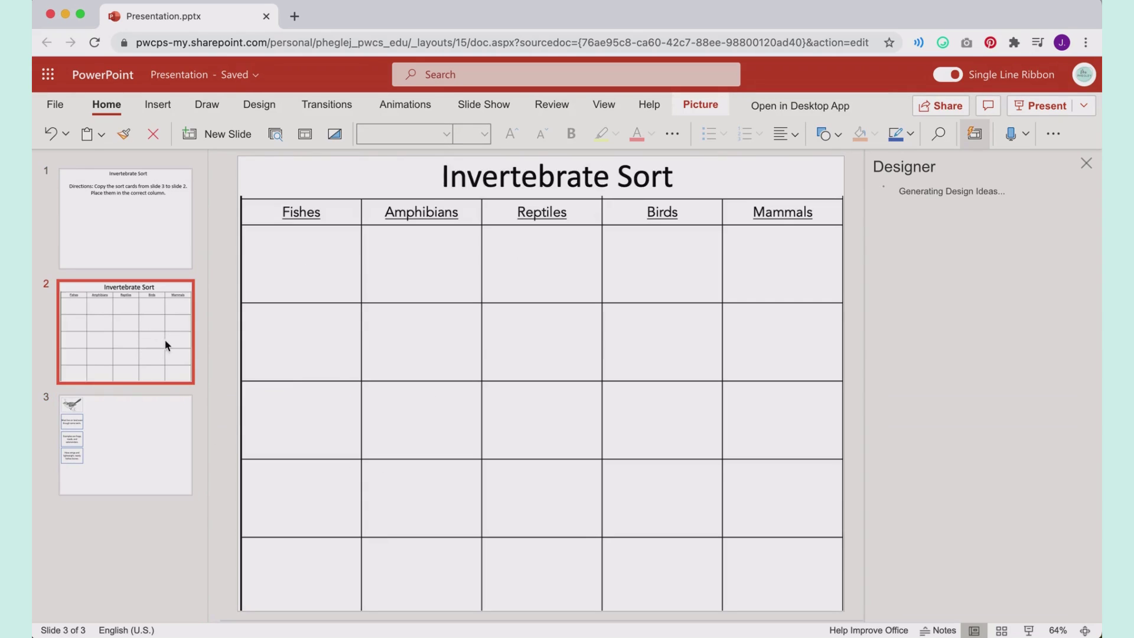
{"action": "key", "text": "super+v"}
{"action": "left_click_drag", "start_coordinate": [332, 435], "coordinate": [331, 538]}
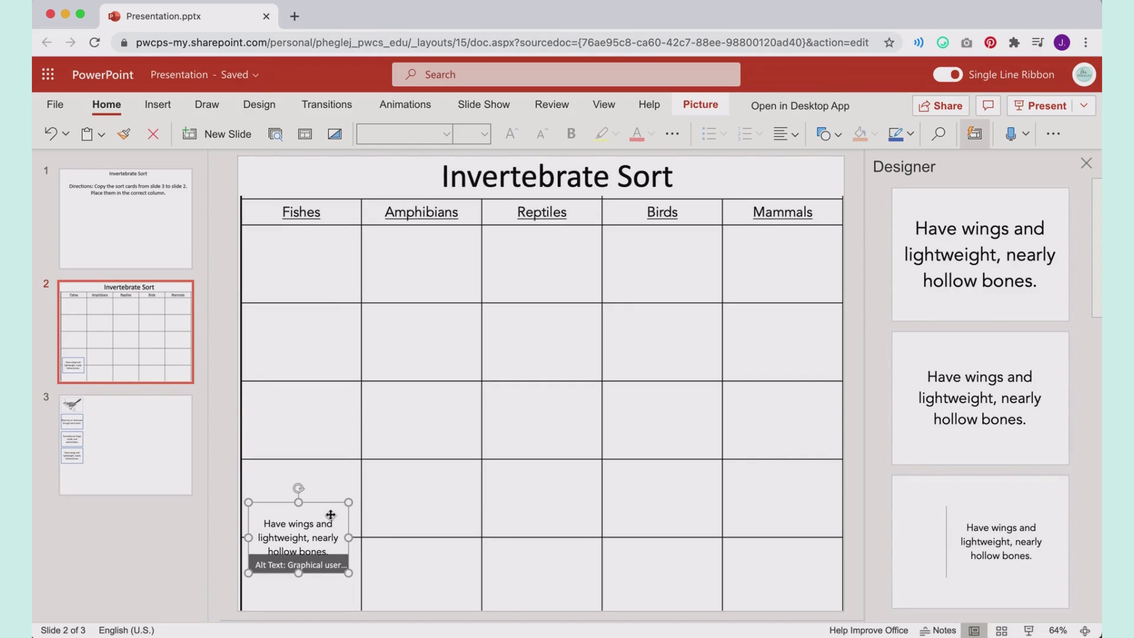
{"action": "left_click", "coordinate": [89, 490]}
{"action": "left_click", "coordinate": [281, 353]}
{"action": "left_click", "coordinate": [139, 314]}
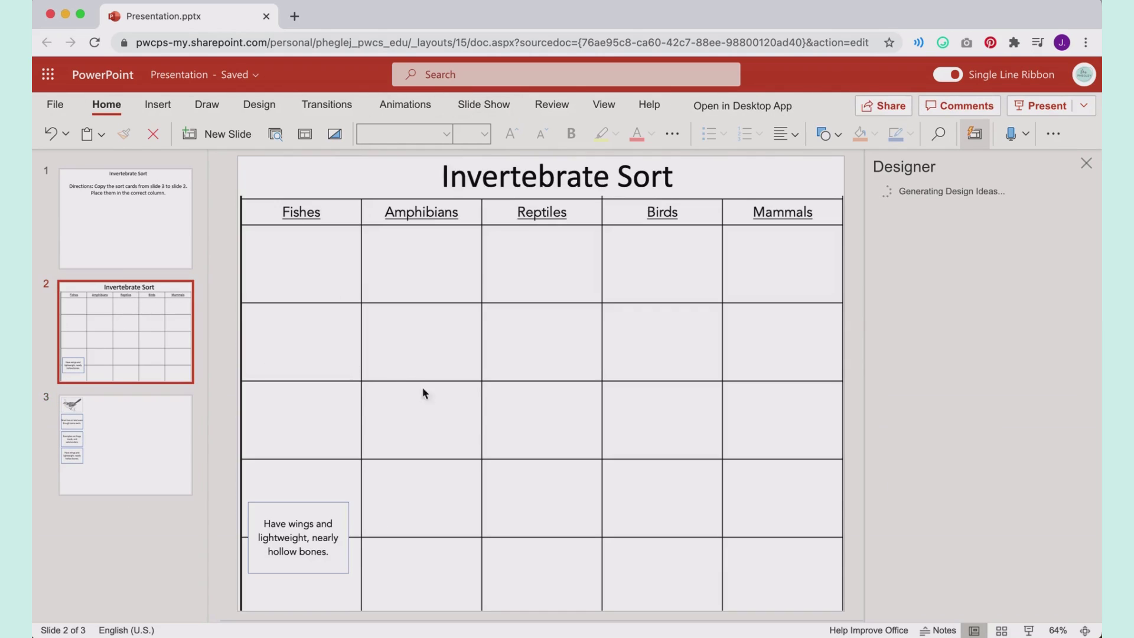
{"action": "left_click", "coordinate": [1087, 163]}
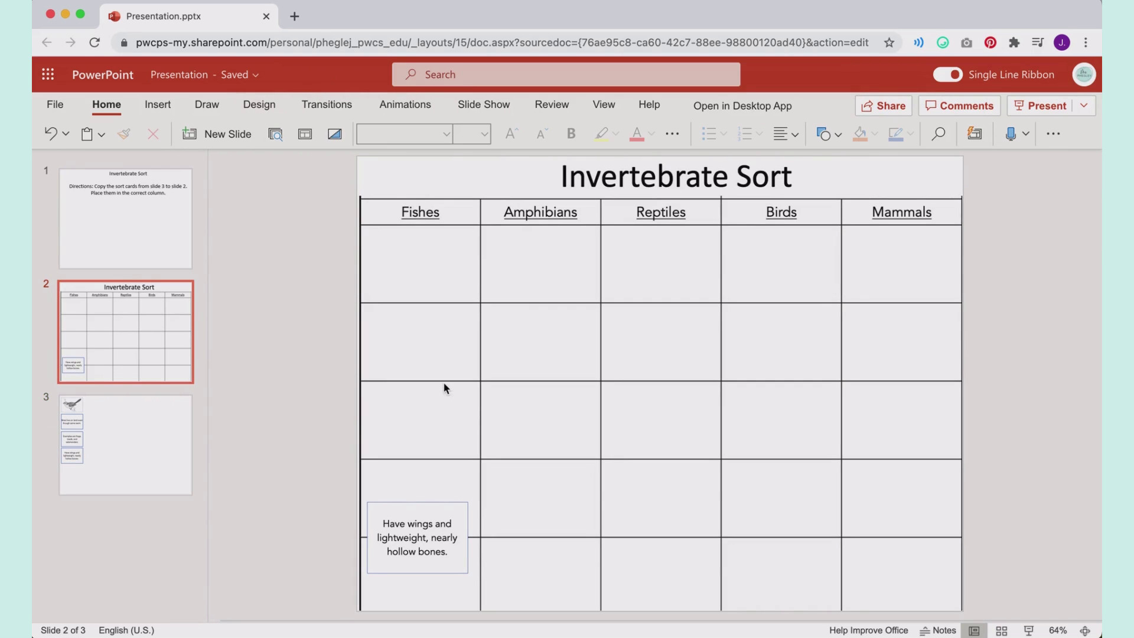
{"action": "left_click_drag", "start_coordinate": [435, 546], "coordinate": [275, 526]}
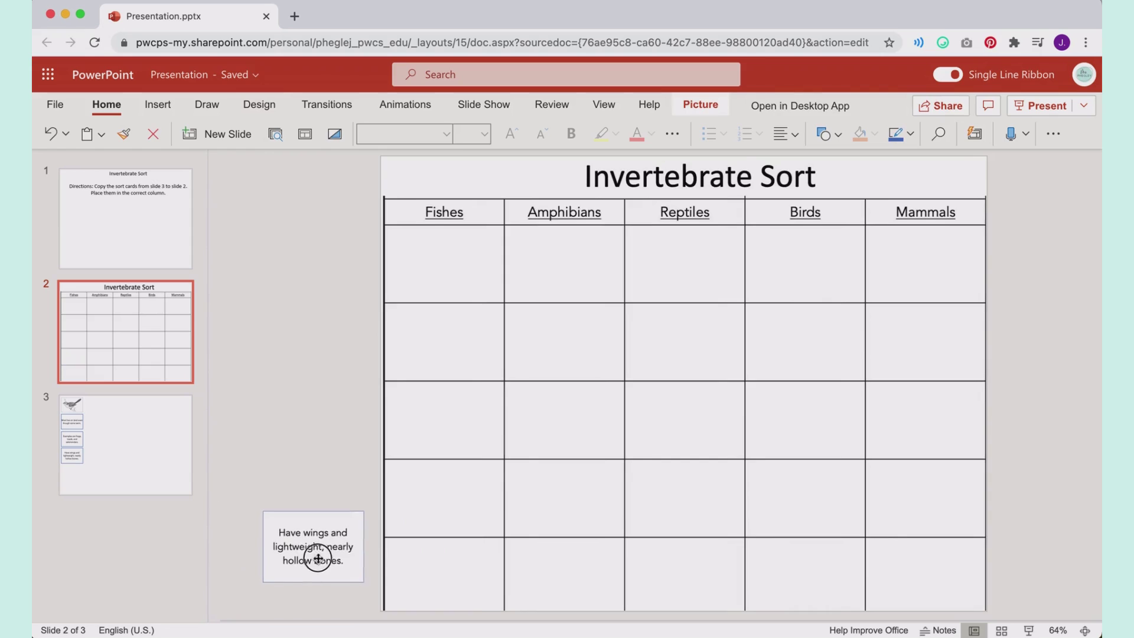
Step: Copy the Examples are frogs card to slide 2, placing it beside the slide above Have wings
{"action": "left_click", "coordinate": [98, 435]}
{"action": "left_click", "coordinate": [437, 346]}
{"action": "key", "text": "ctrl+c"}
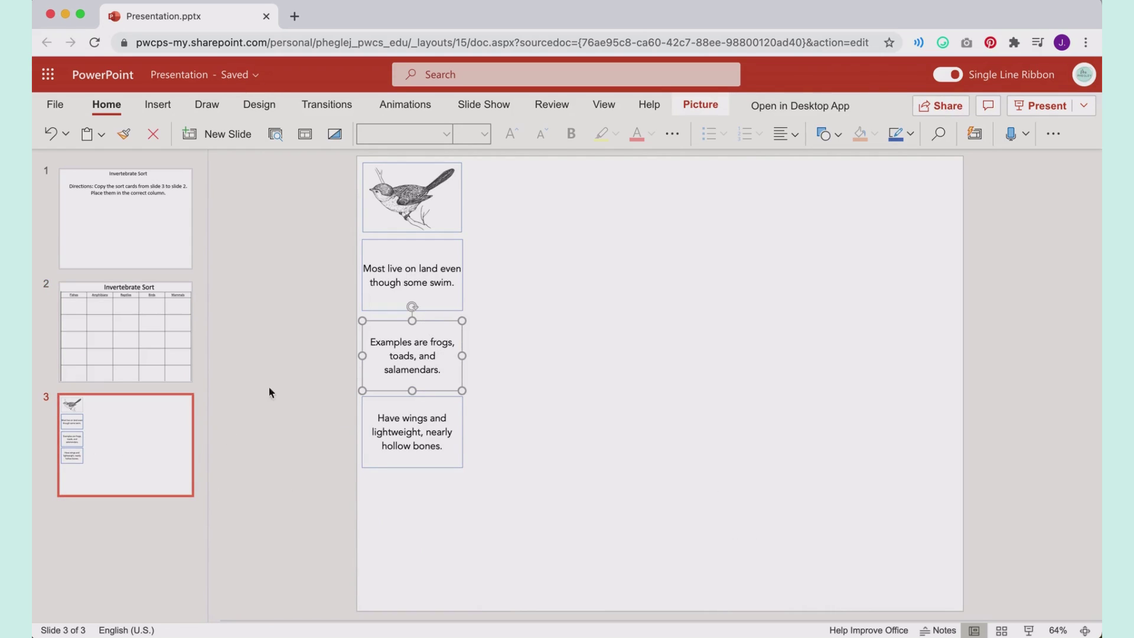
{"action": "left_click", "coordinate": [125, 331]}
{"action": "key", "text": "ctrl+v"}
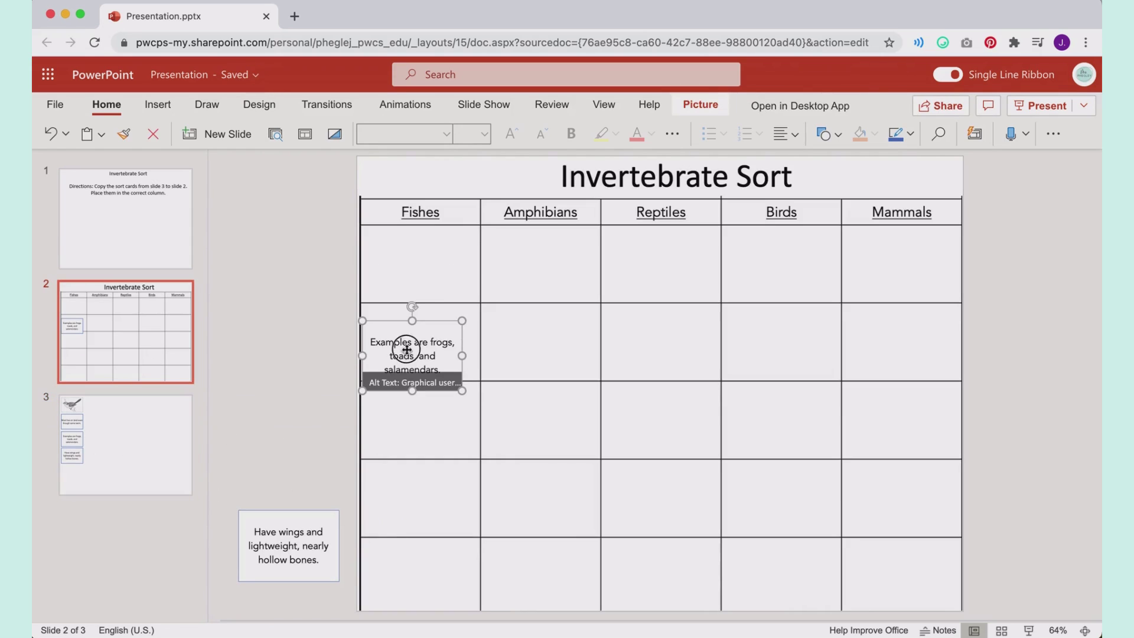
{"action": "left_click_drag", "start_coordinate": [406, 349], "coordinate": [289, 459]}
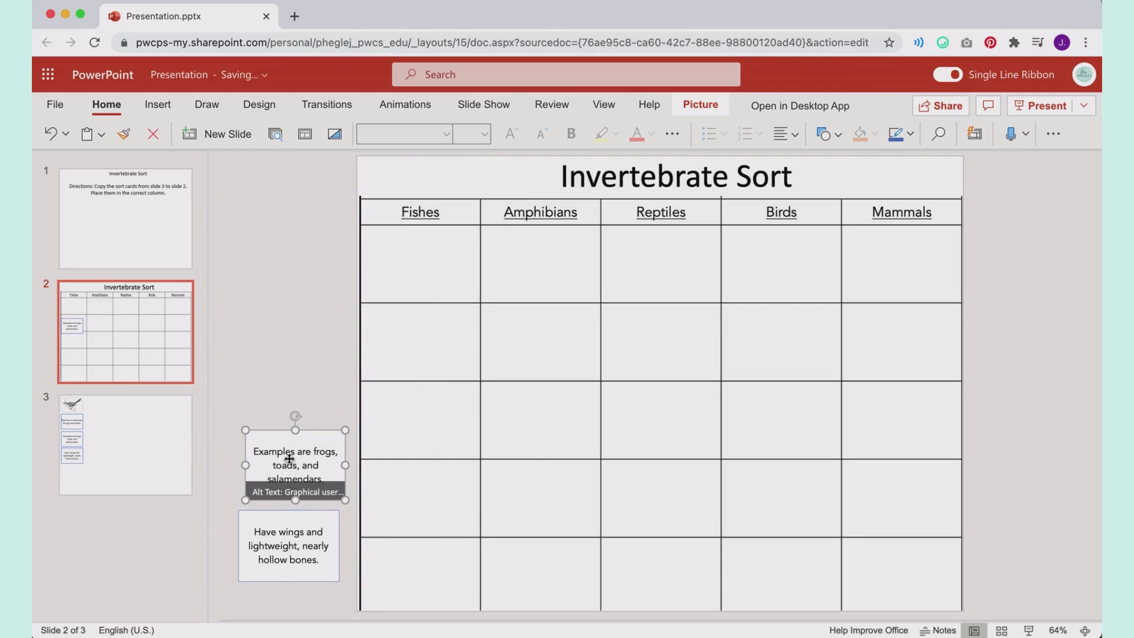
Step: Copy the Most live on land card to slide 2 above the frogs card, then realign Have wings beneath them
{"action": "left_click", "coordinate": [144, 421]}
{"action": "left_click", "coordinate": [402, 290]}
{"action": "key", "text": "ctrl+c"}
{"action": "left_click", "coordinate": [139, 360]}
{"action": "key", "text": "ctrl+v"}
{"action": "left_click_drag", "start_coordinate": [408, 274], "coordinate": [306, 379]}
{"action": "left_click", "coordinate": [303, 532]}
{"action": "mouse_move", "coordinate": [304, 532]}
{"action": "left_mouse_down"}
{"action": "mouse_move", "coordinate": [522, 384]}
{"action": "mouse_move", "coordinate": [318, 534]}
{"action": "left_mouse_up"}
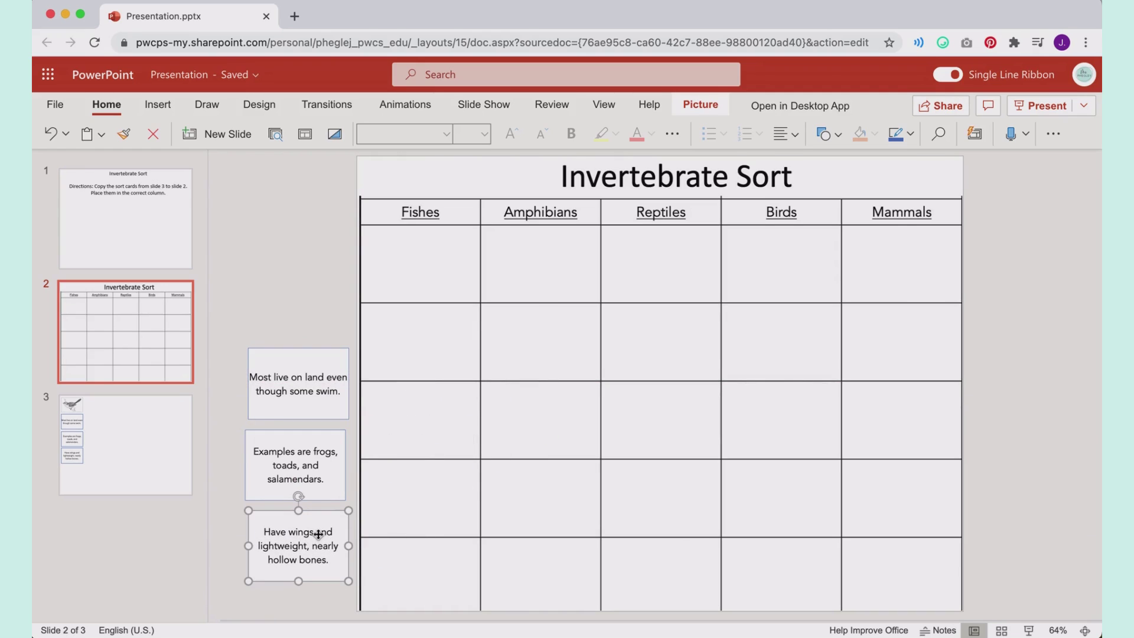